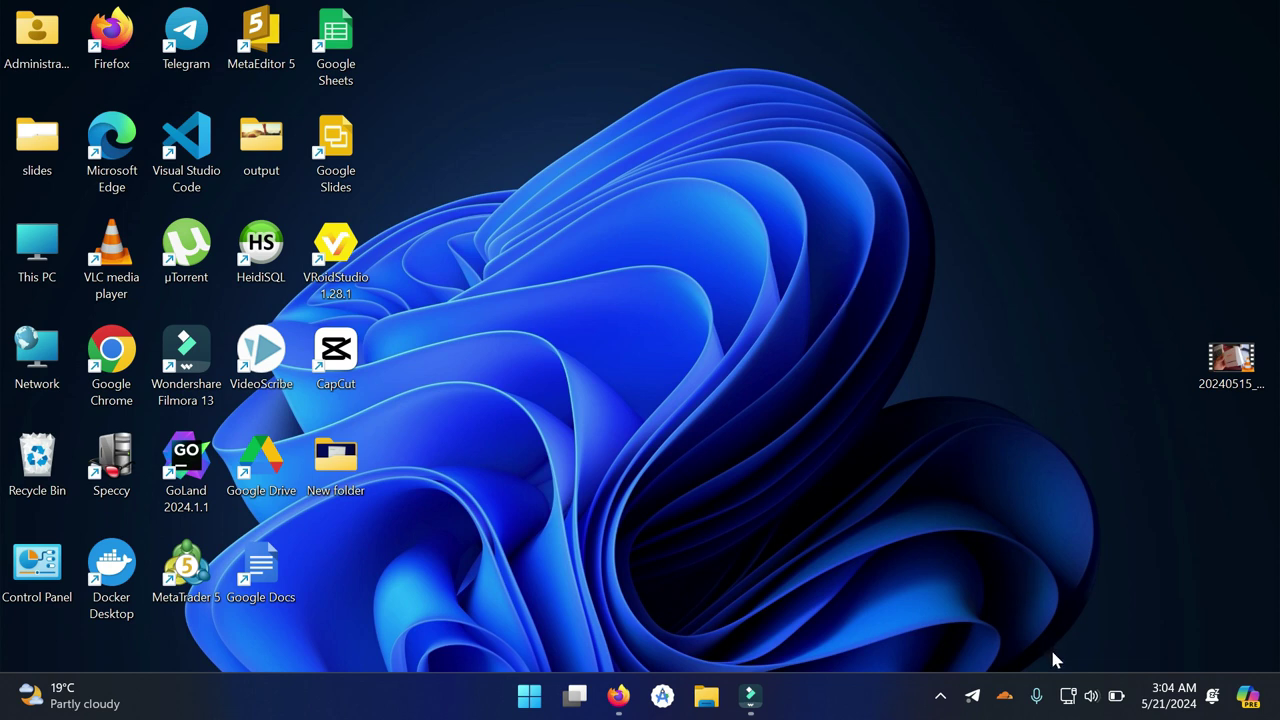
right_click(1068, 695)
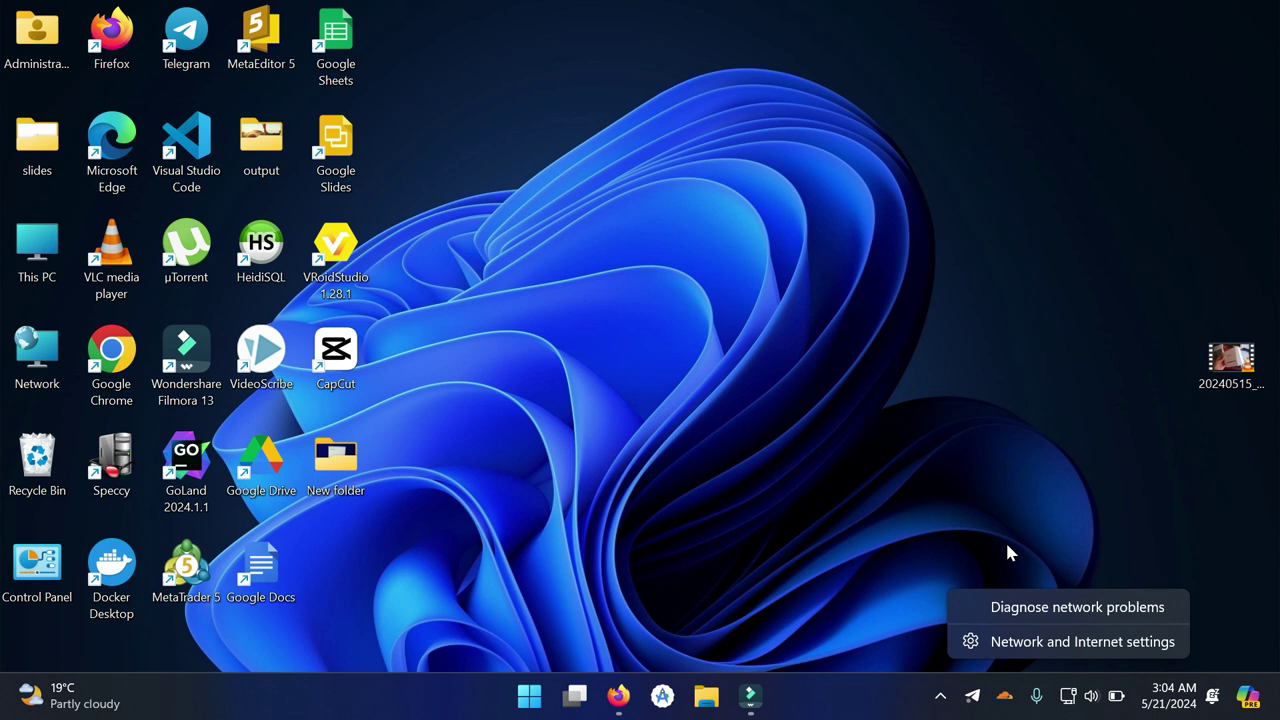
click(1072, 706)
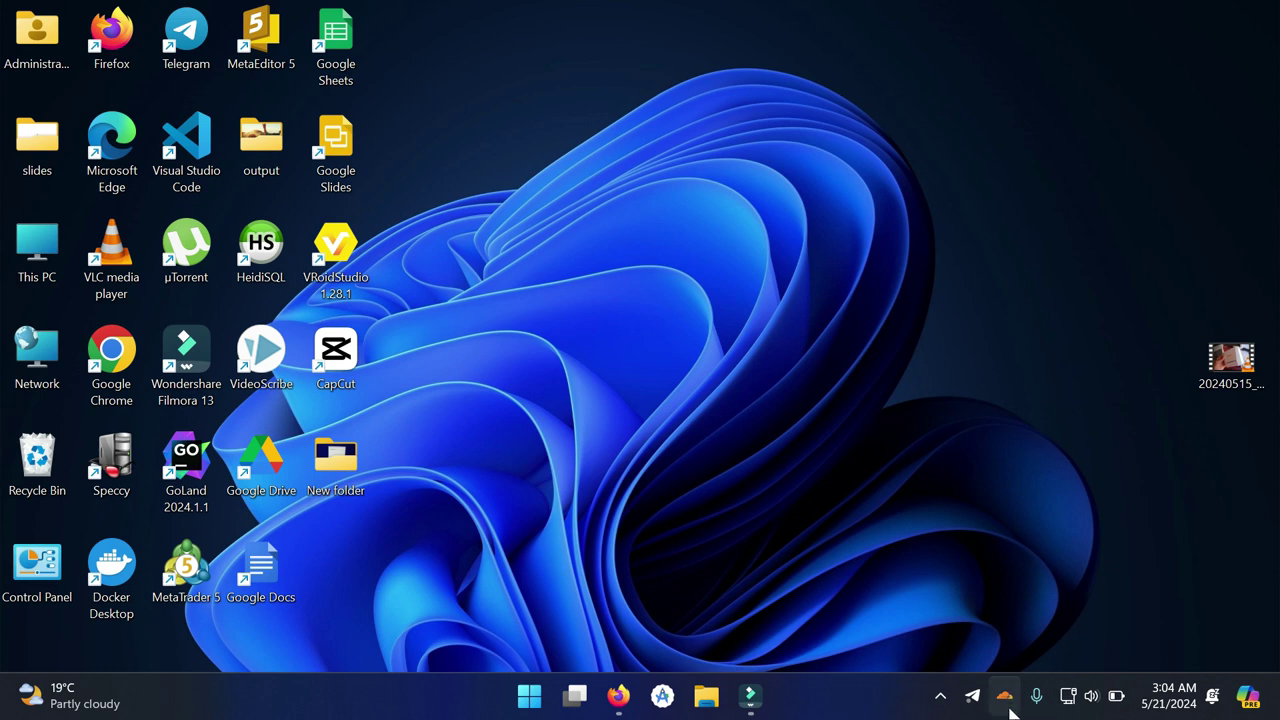
right_click(1068, 706)
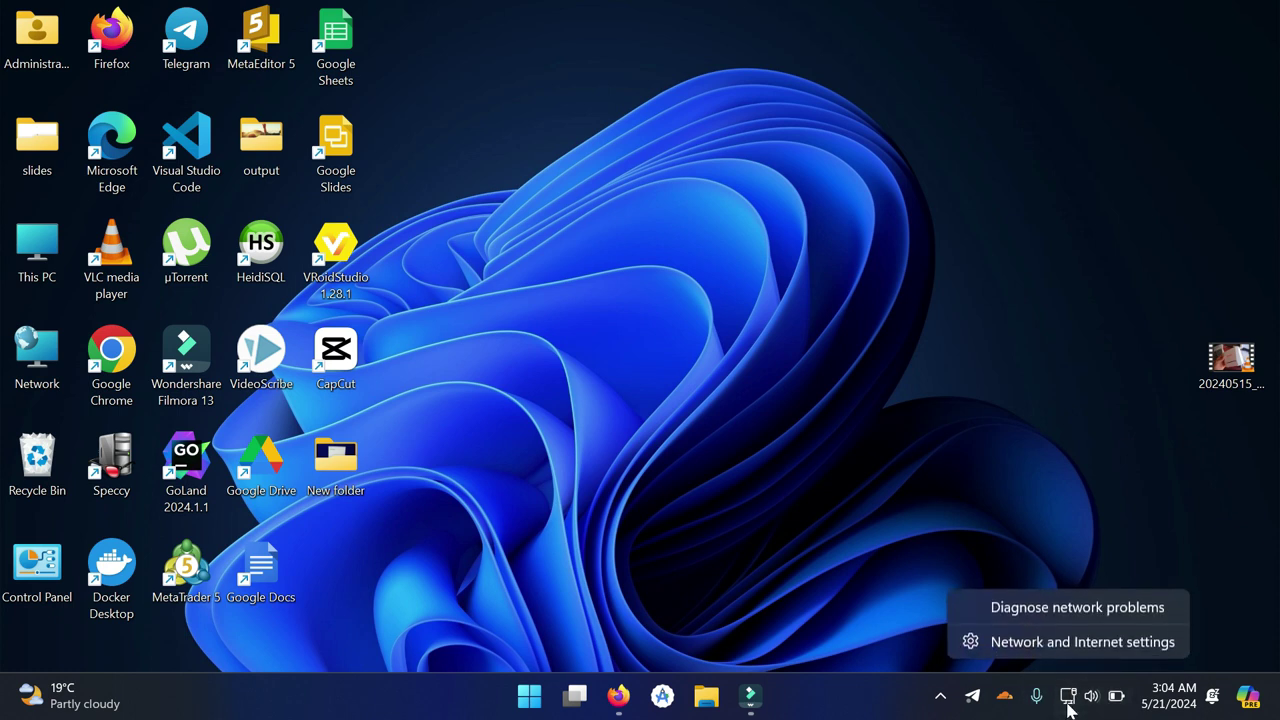
click(1063, 650)
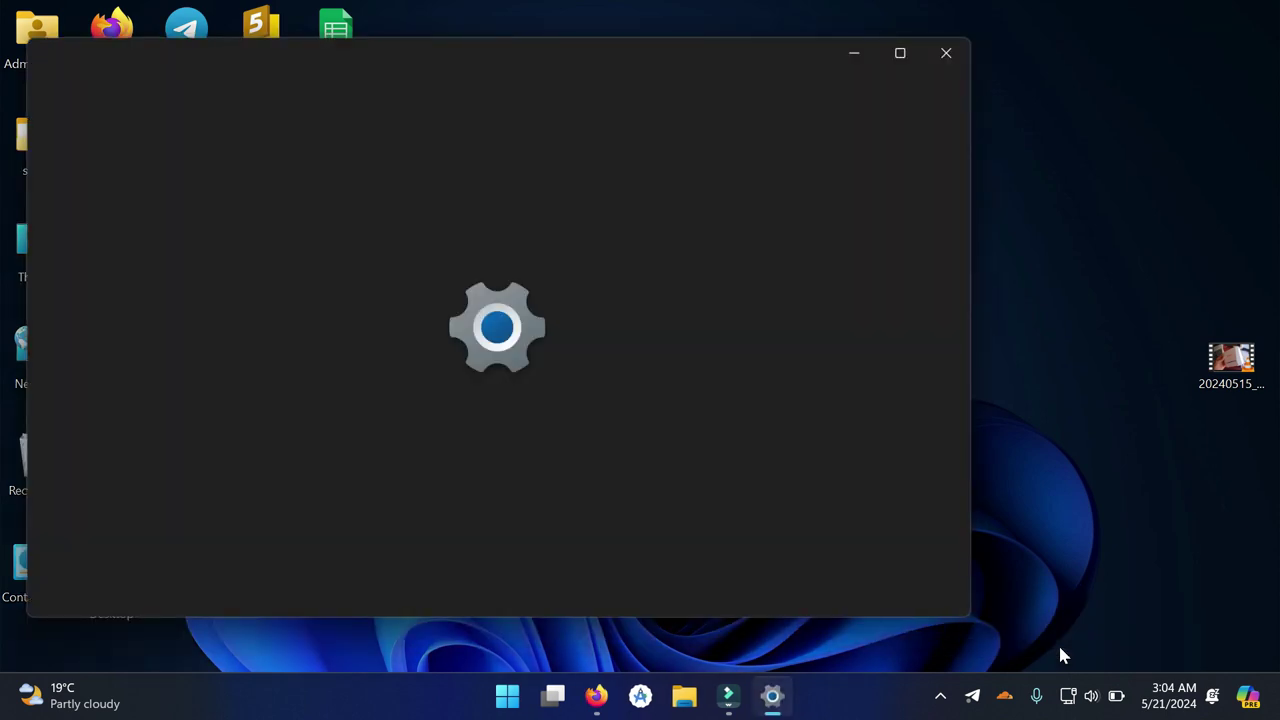
click(1004, 695)
click(1097, 155)
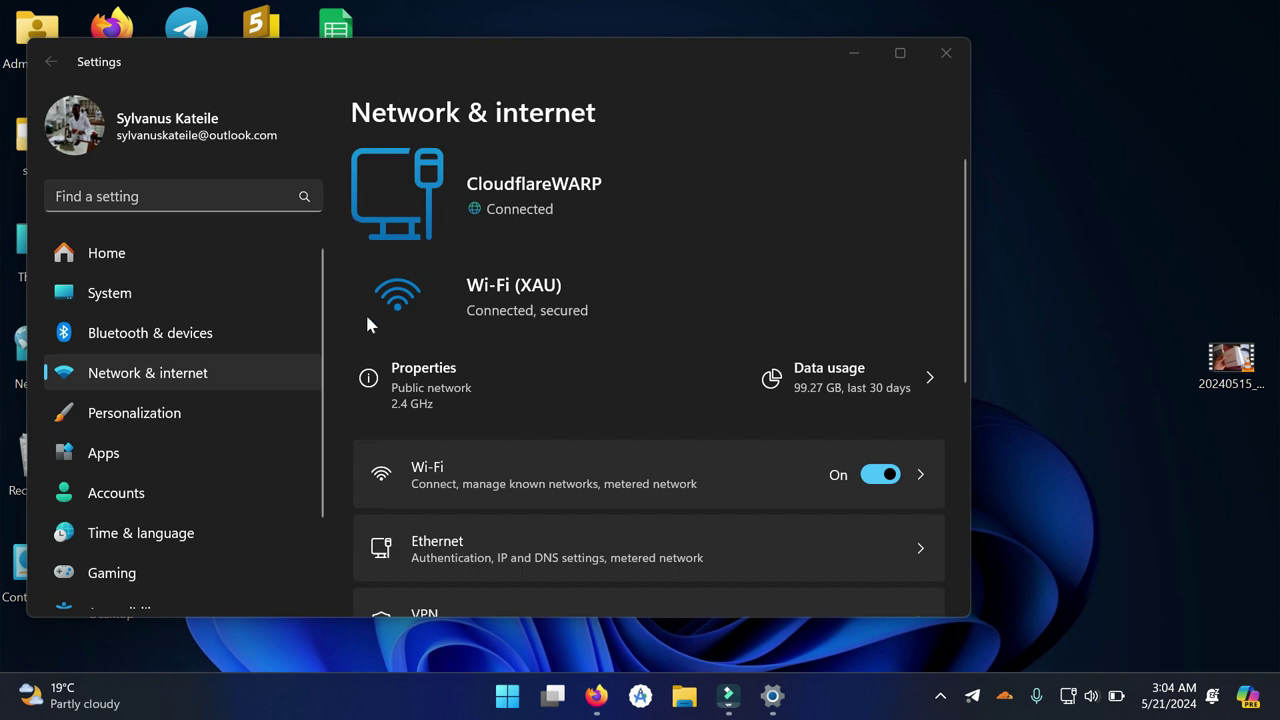
click(946, 53)
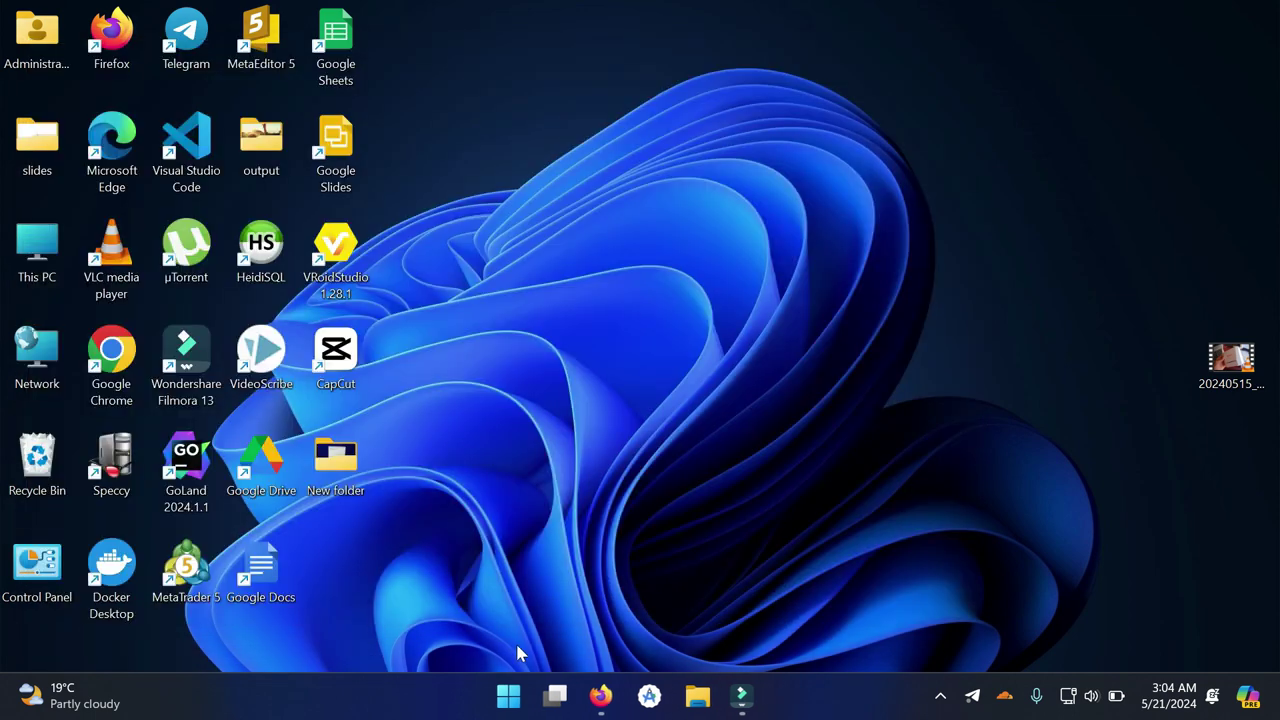
Open Settings and go to the Network & internet page.
click(520, 700)
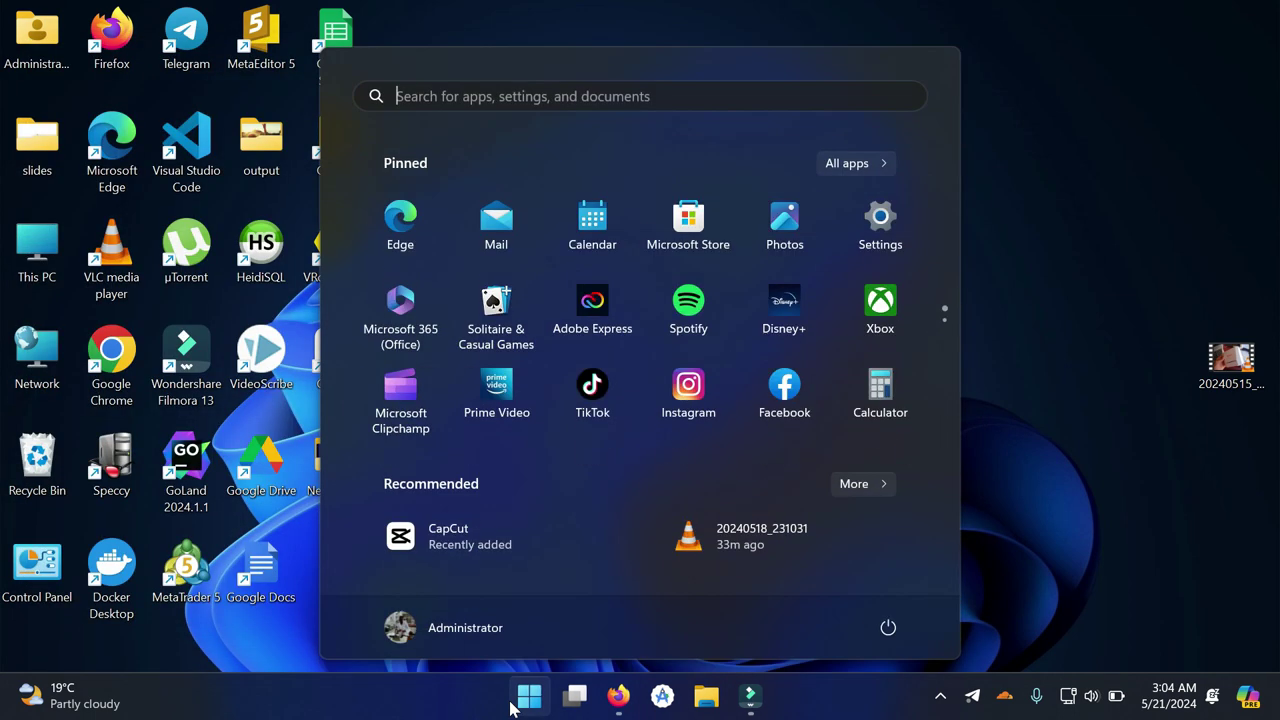
click(877, 220)
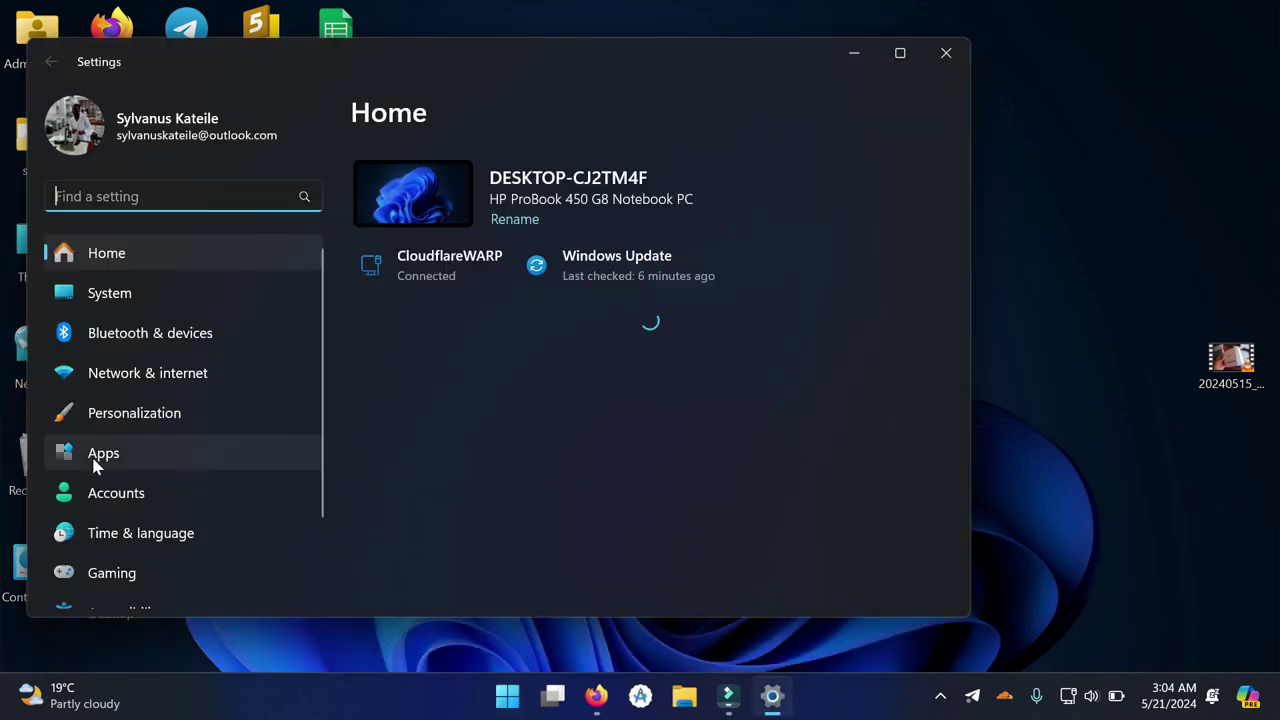
scroll(160, 490, down, 3)
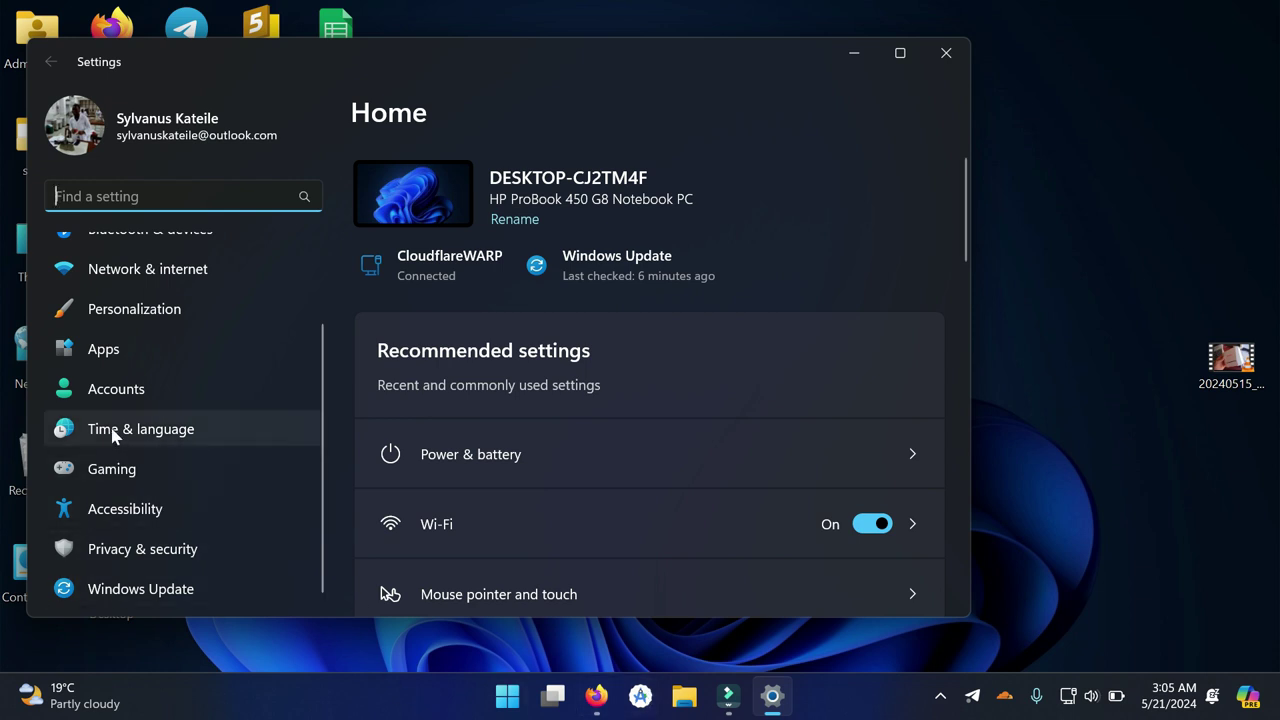
scroll(113, 432, up, 1)
scroll(111, 432, up, 2)
click(172, 372)
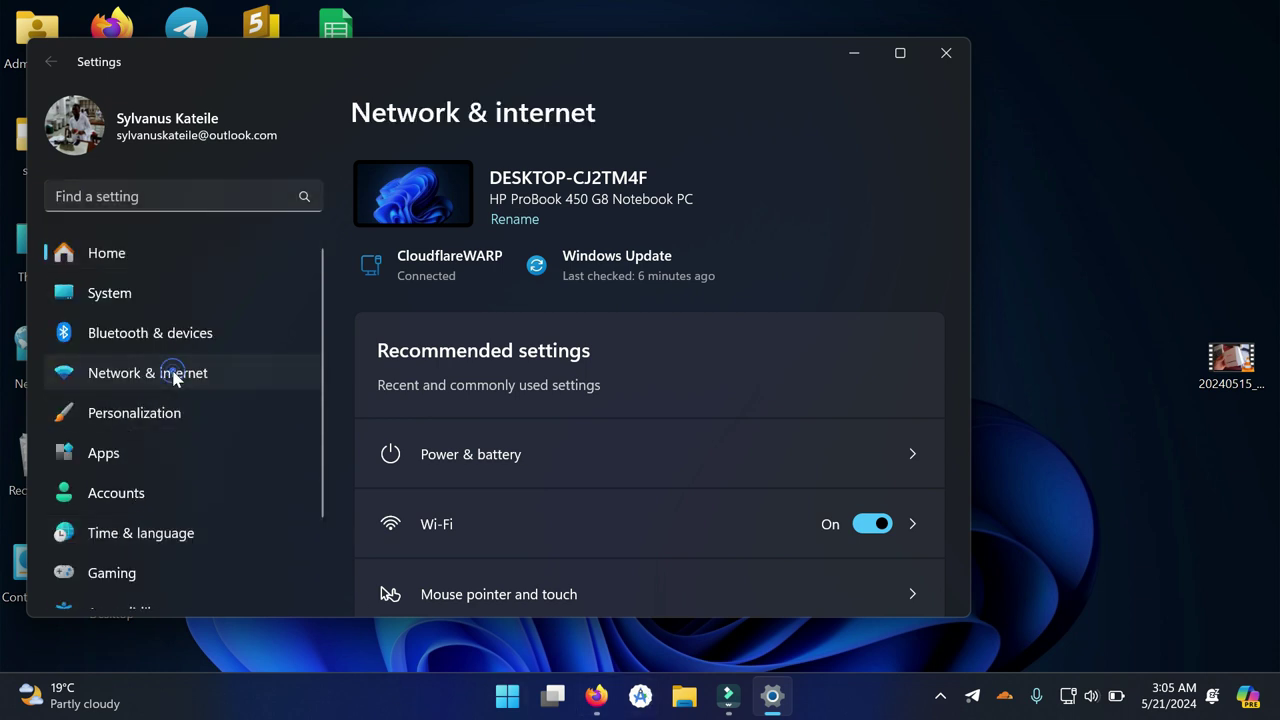
Open the properties of the connected Wi-Fi network XAU.
scroll(466, 419, down, 2)
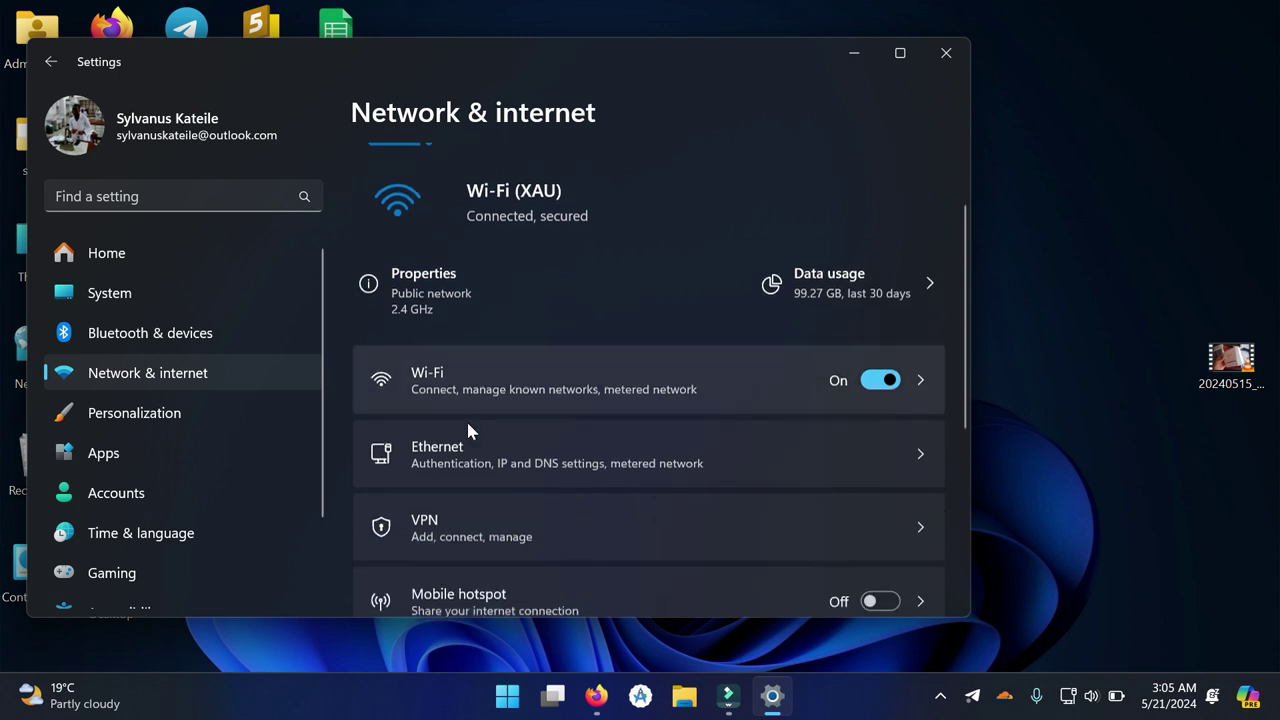
click(644, 355)
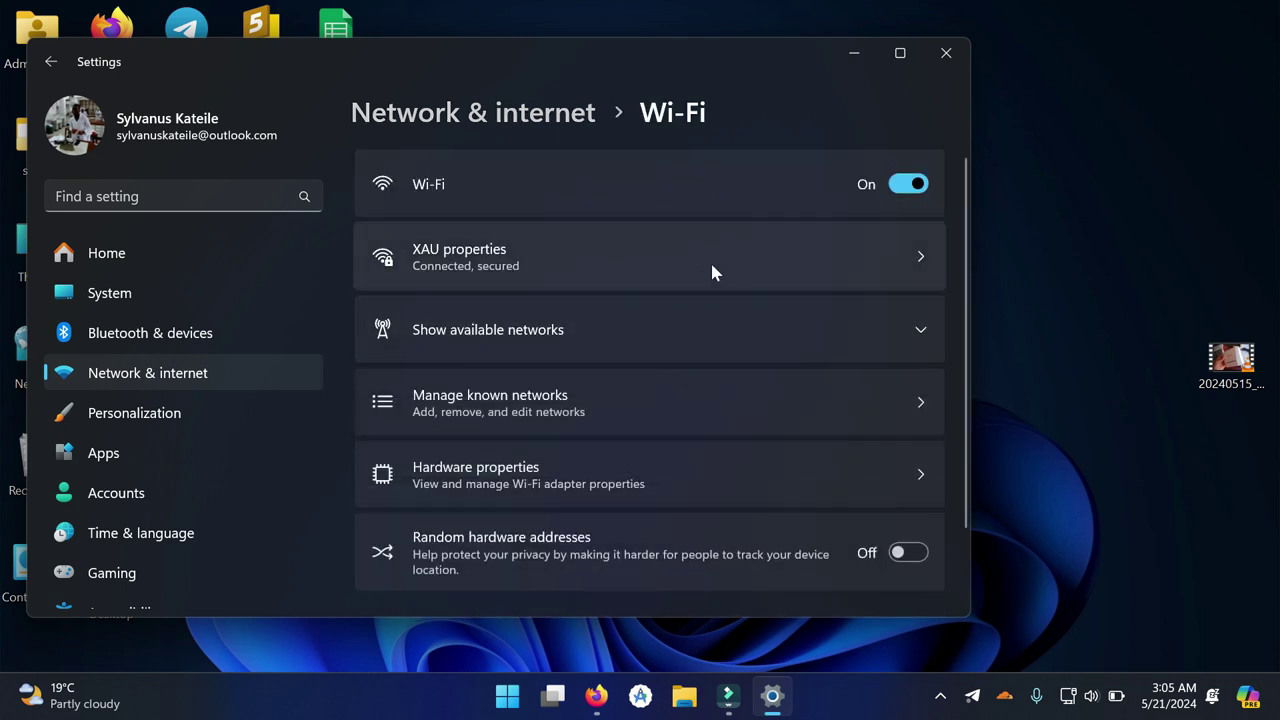
click(720, 270)
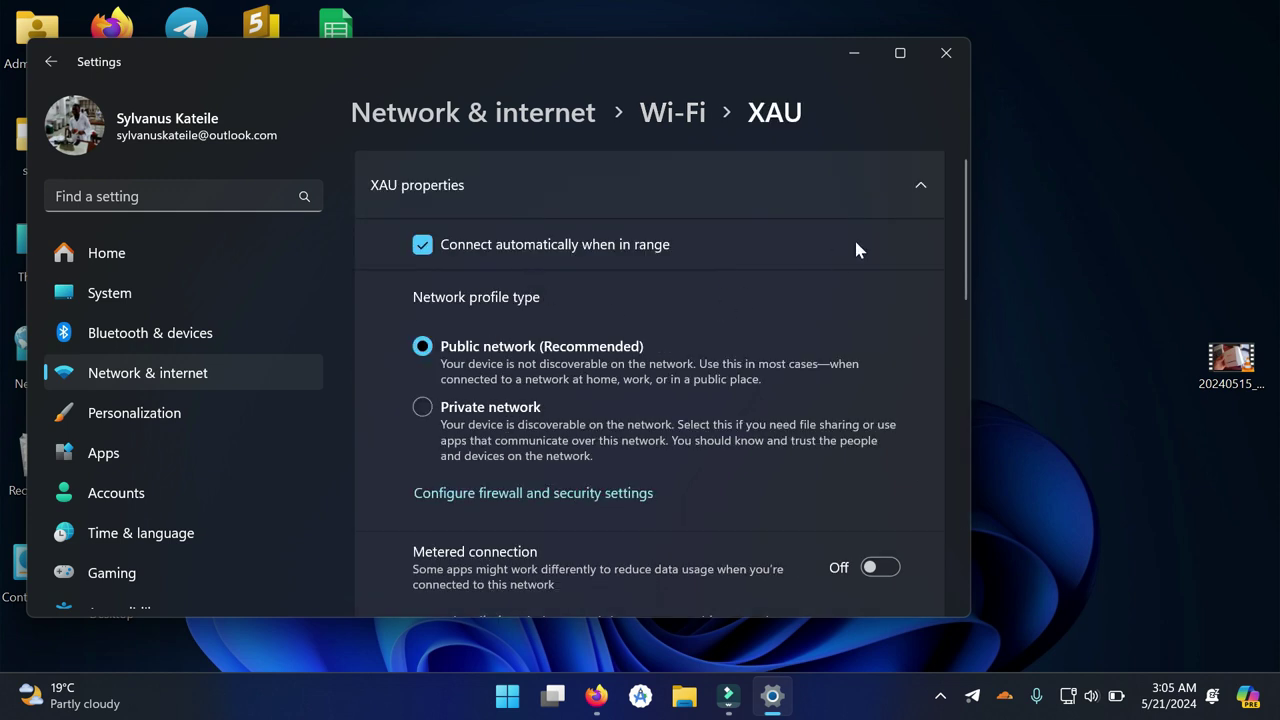
click(672, 116)
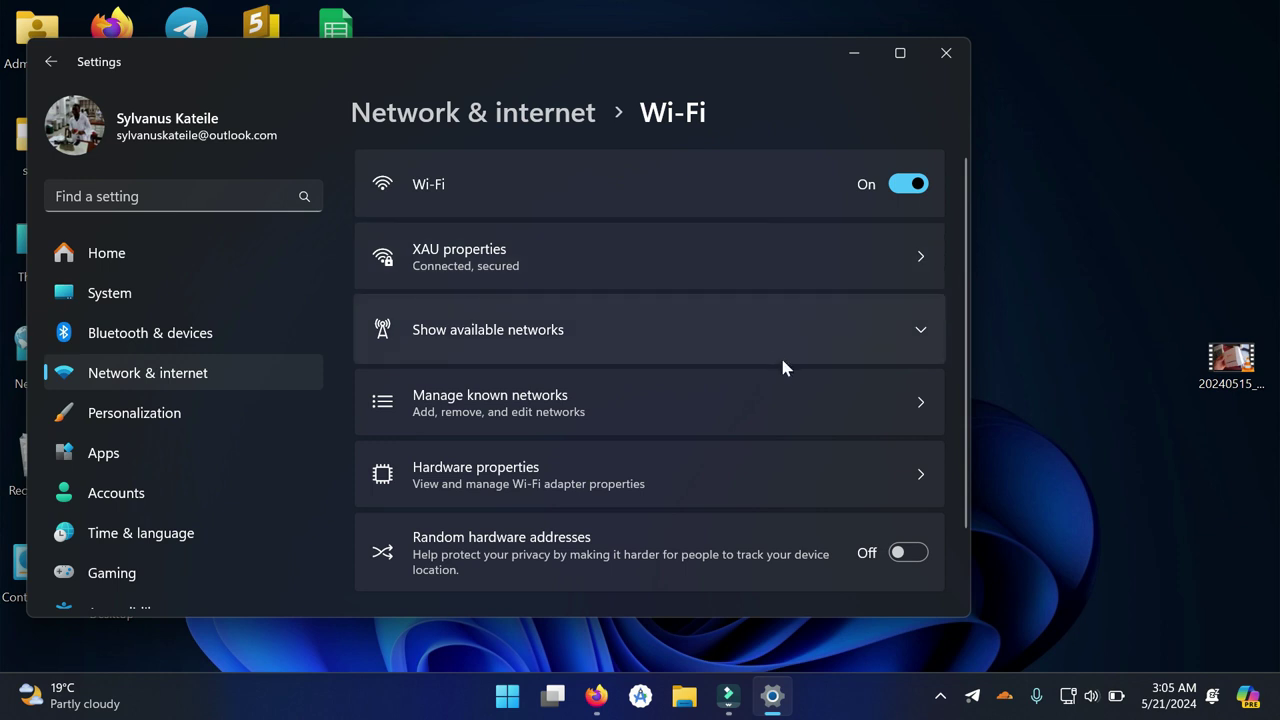
click(485, 262)
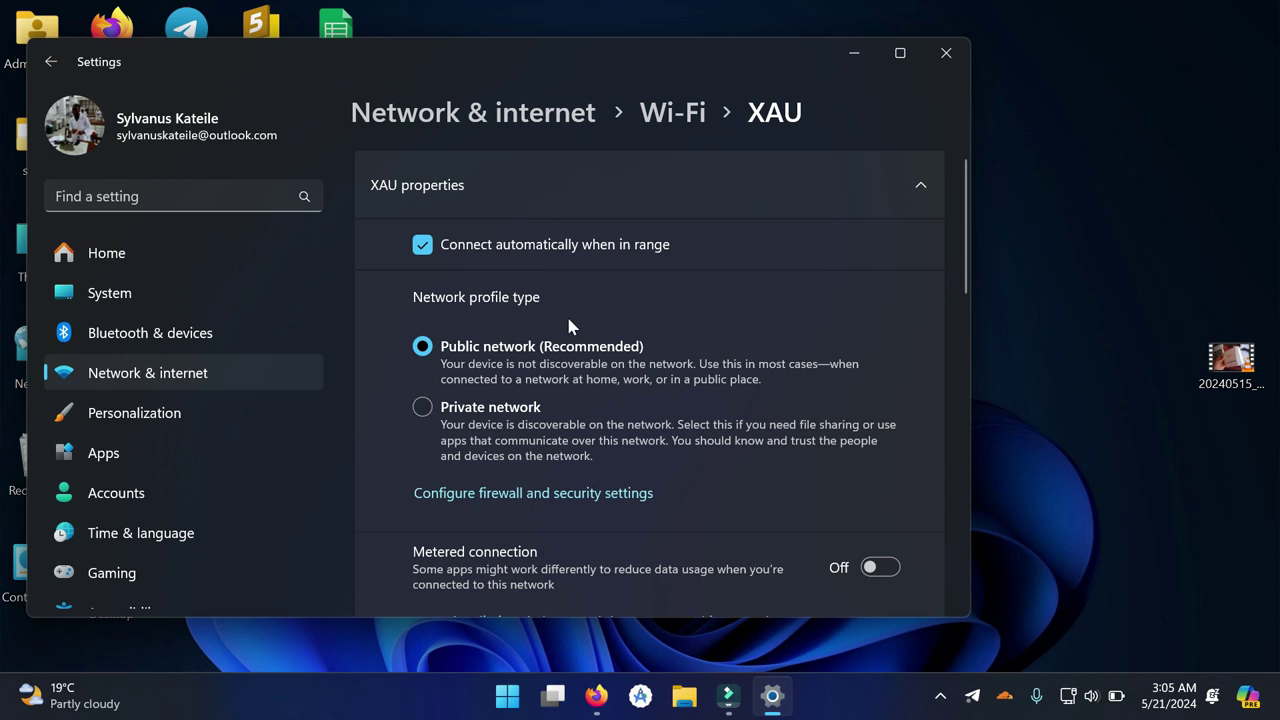
Turn on Metered connection for the XAU Wi-Fi network.
scroll(588, 342, down, 3)
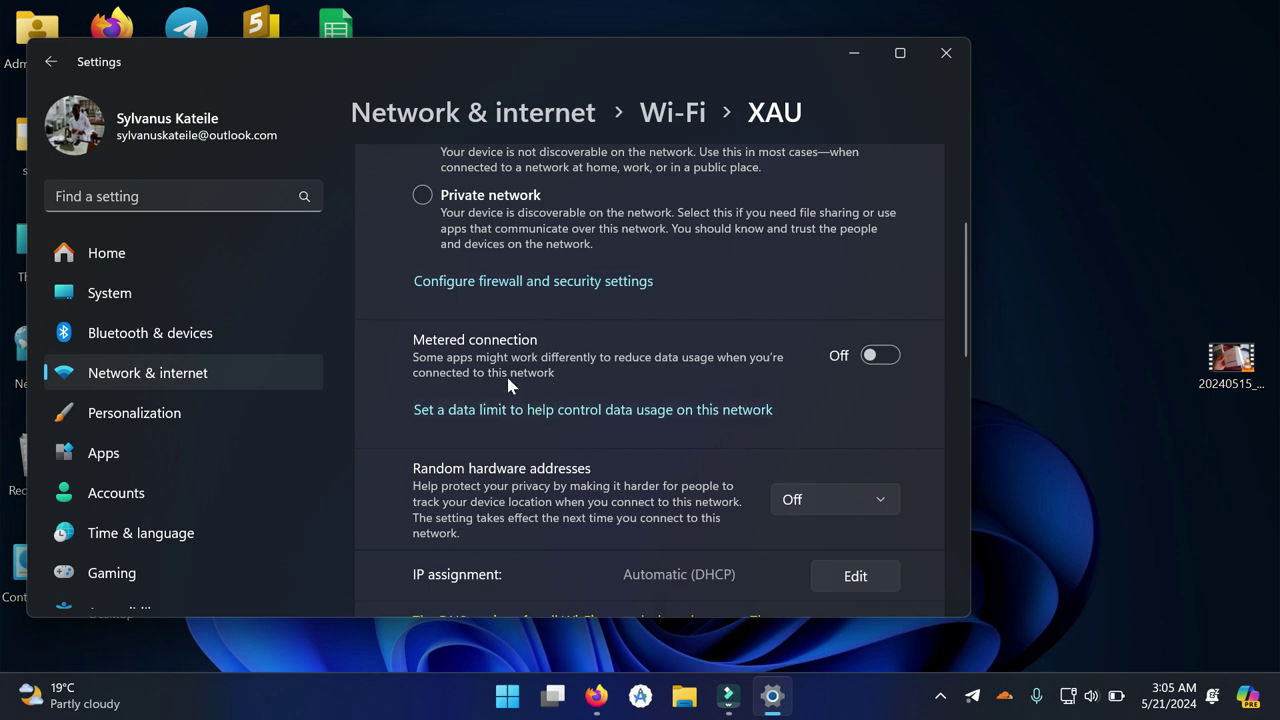
scroll(508, 378, down, 3)
scroll(520, 355, up, 3)
click(880, 356)
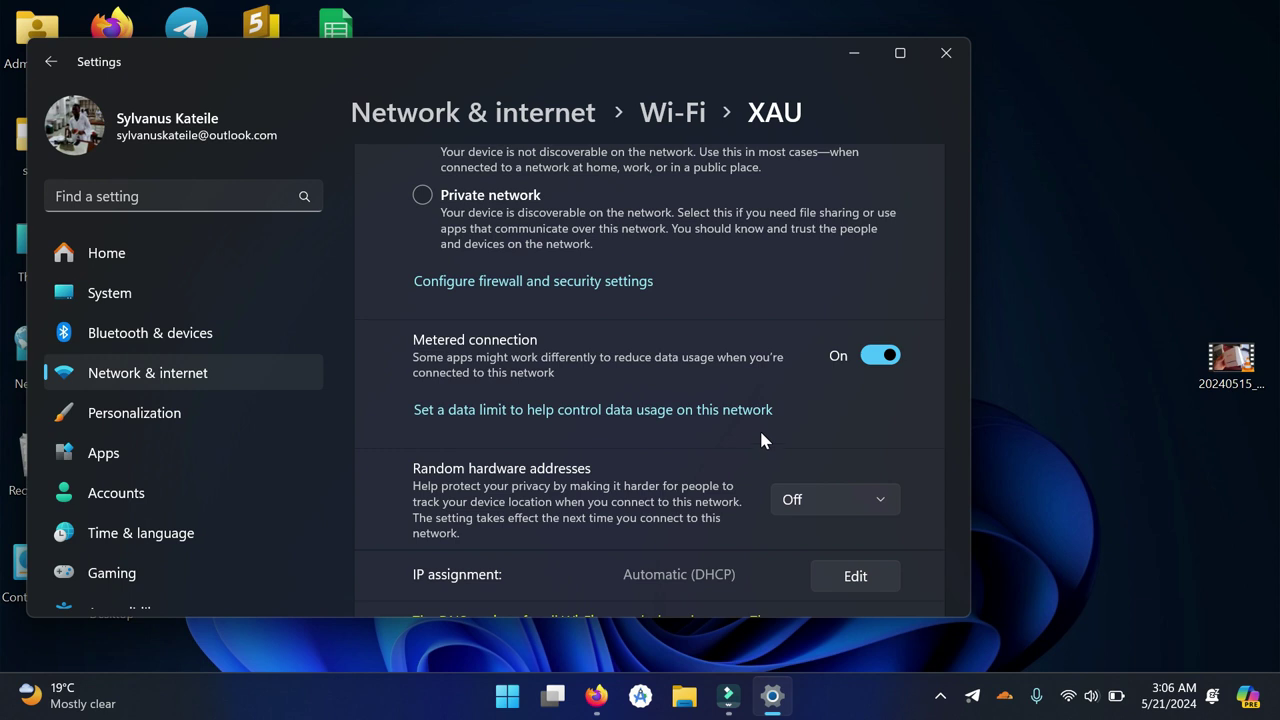
Review the XAU network's profile, IP and DNS settings, and return to the Wi-Fi page to look over its options.
scroll(759, 425, up, 3)
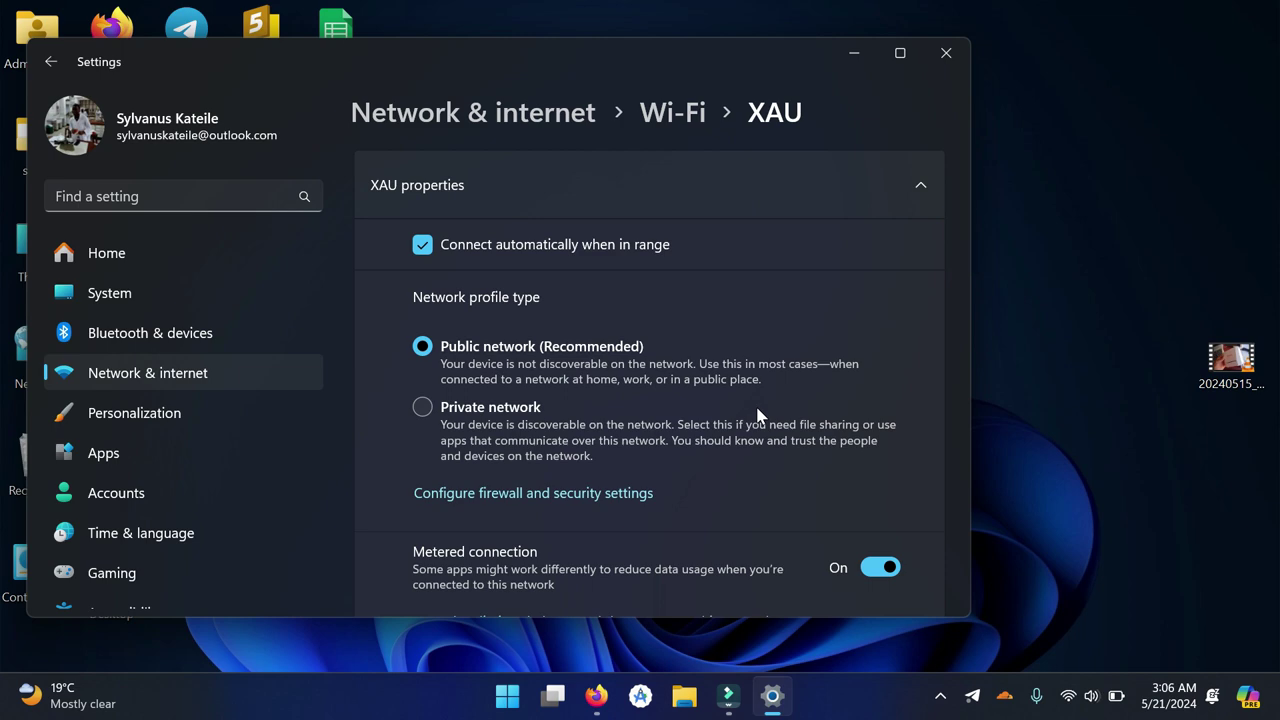
scroll(757, 416, down, 10)
scroll(793, 262, up, 4)
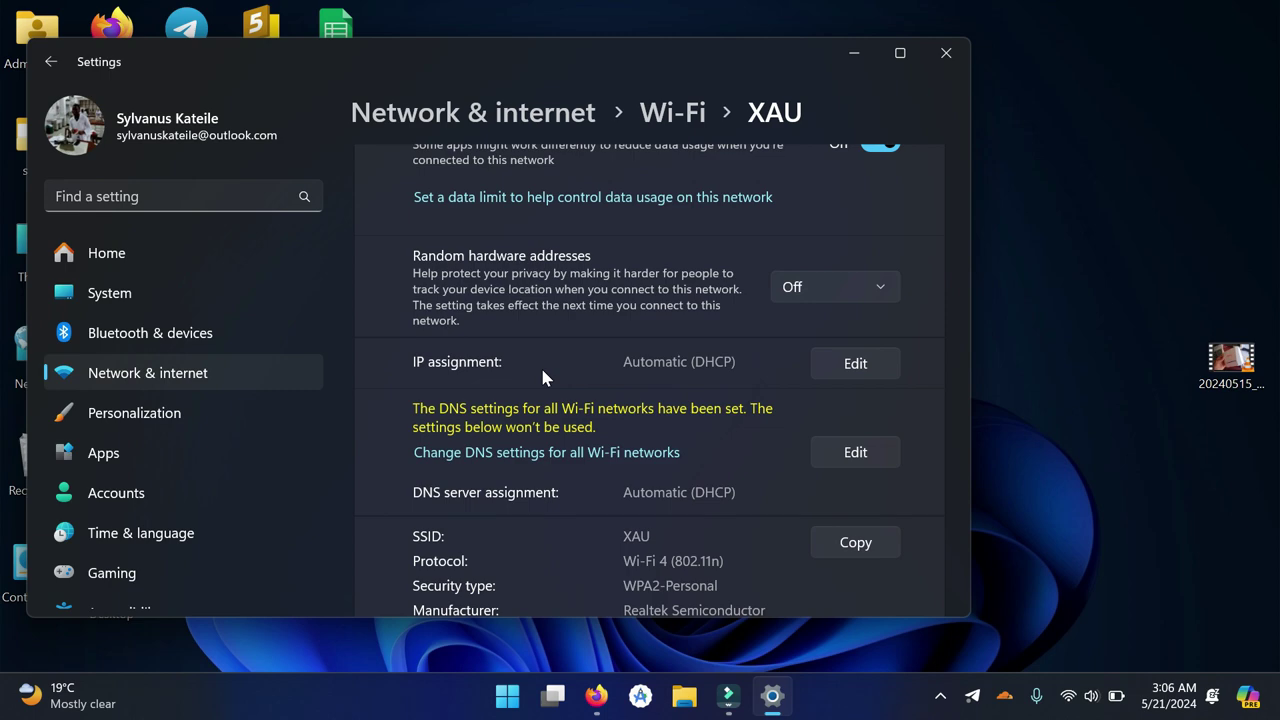
scroll(571, 420, up, 4)
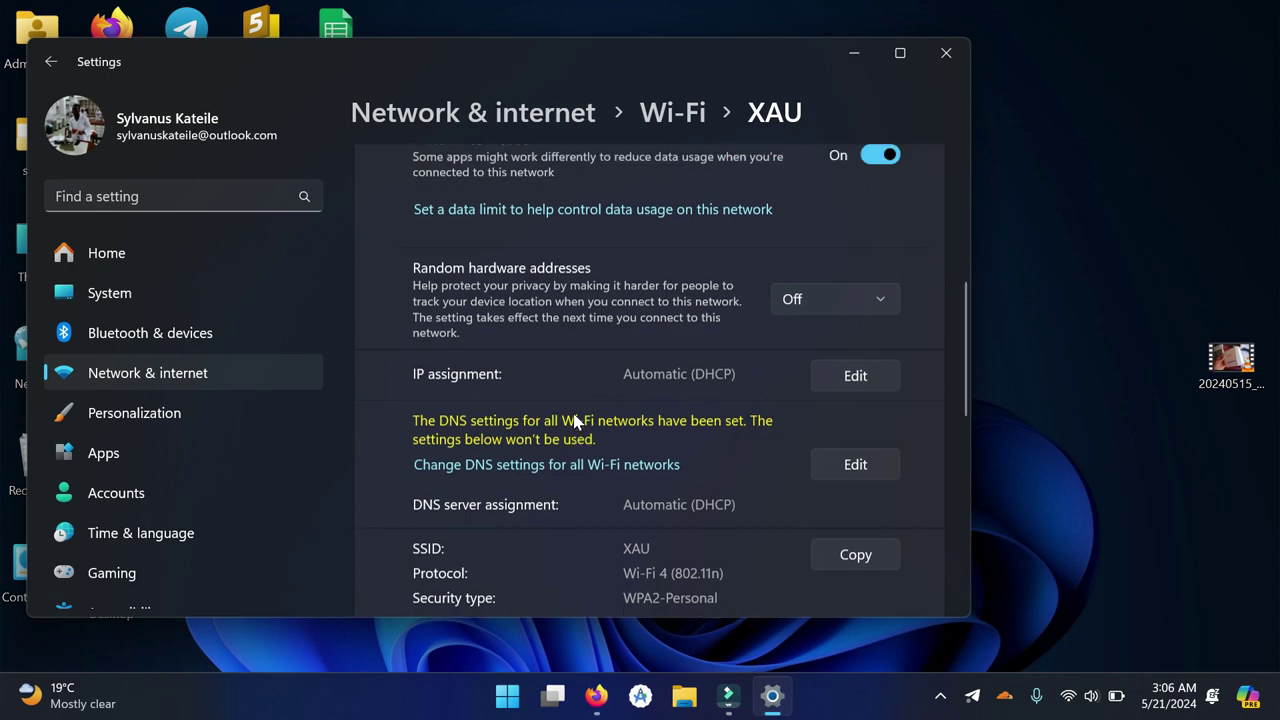
scroll(575, 425, up, 2)
click(673, 114)
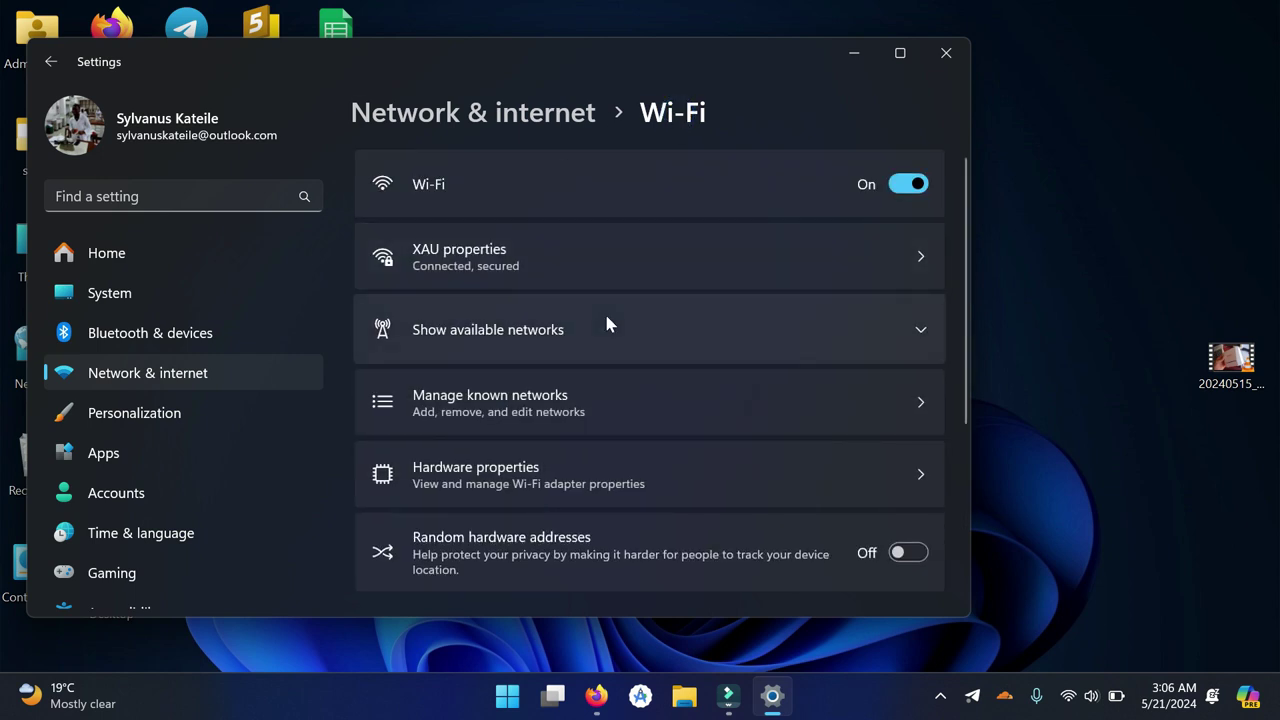
scroll(606, 318, down, 2)
scroll(606, 320, down, 2)
scroll(557, 294, up, 4)
right_click(1070, 698)
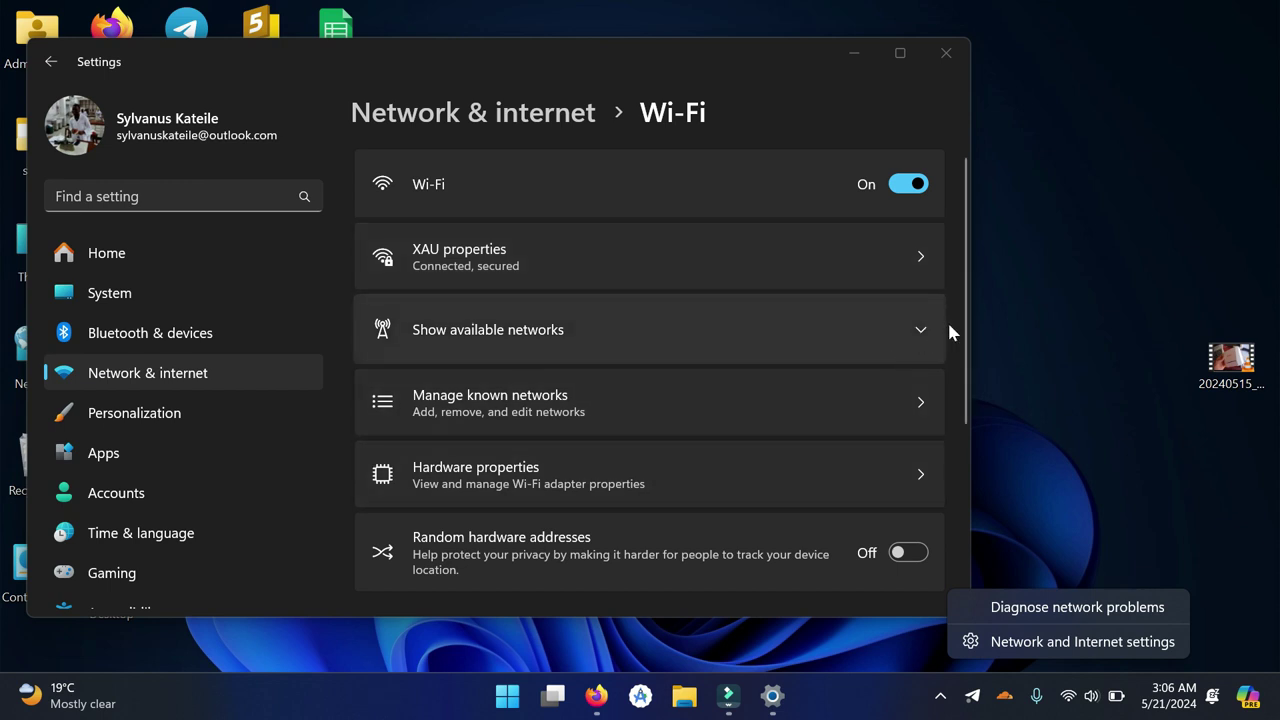
click(1040, 400)
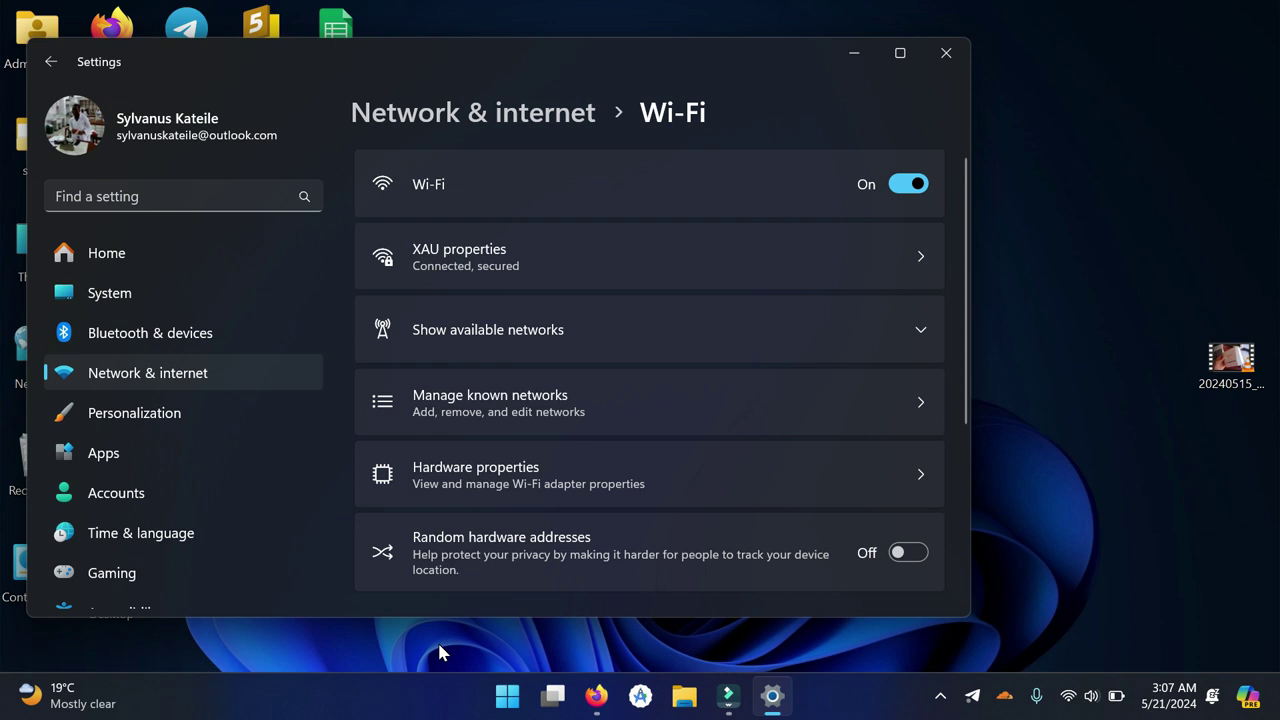
Open the Services console by running services.msc.
key(super+r)
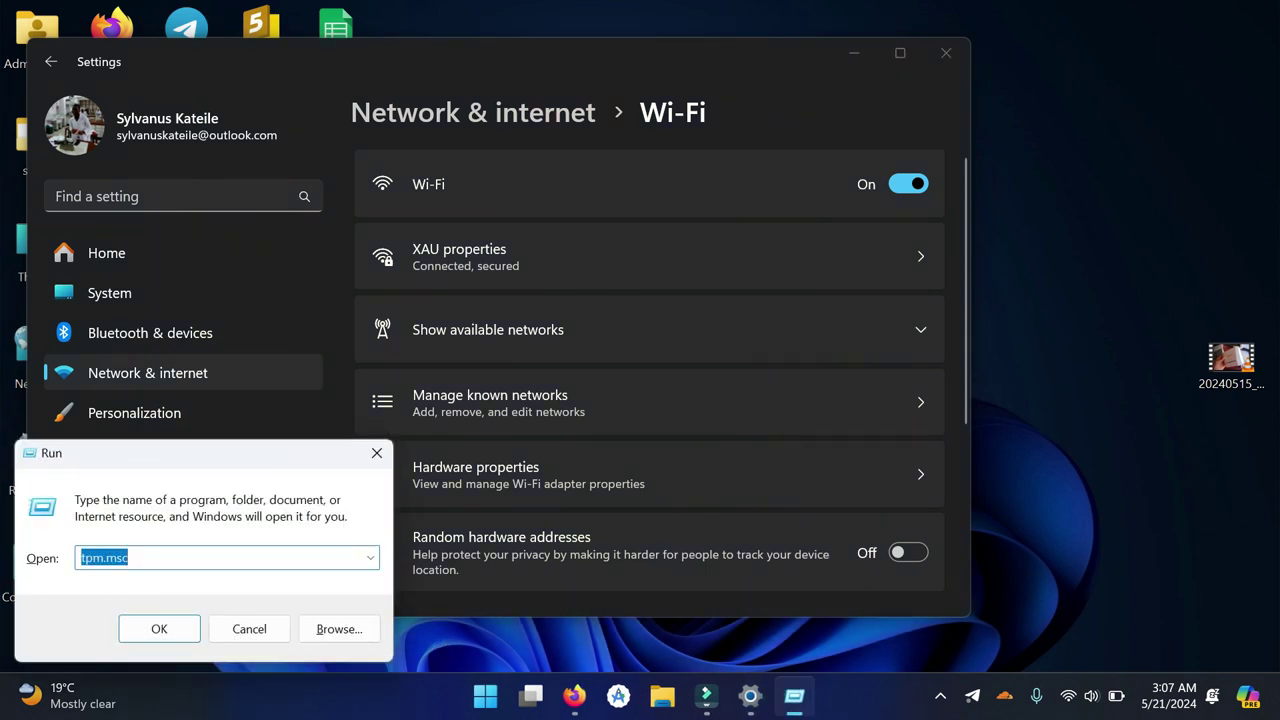
text(services.ms)
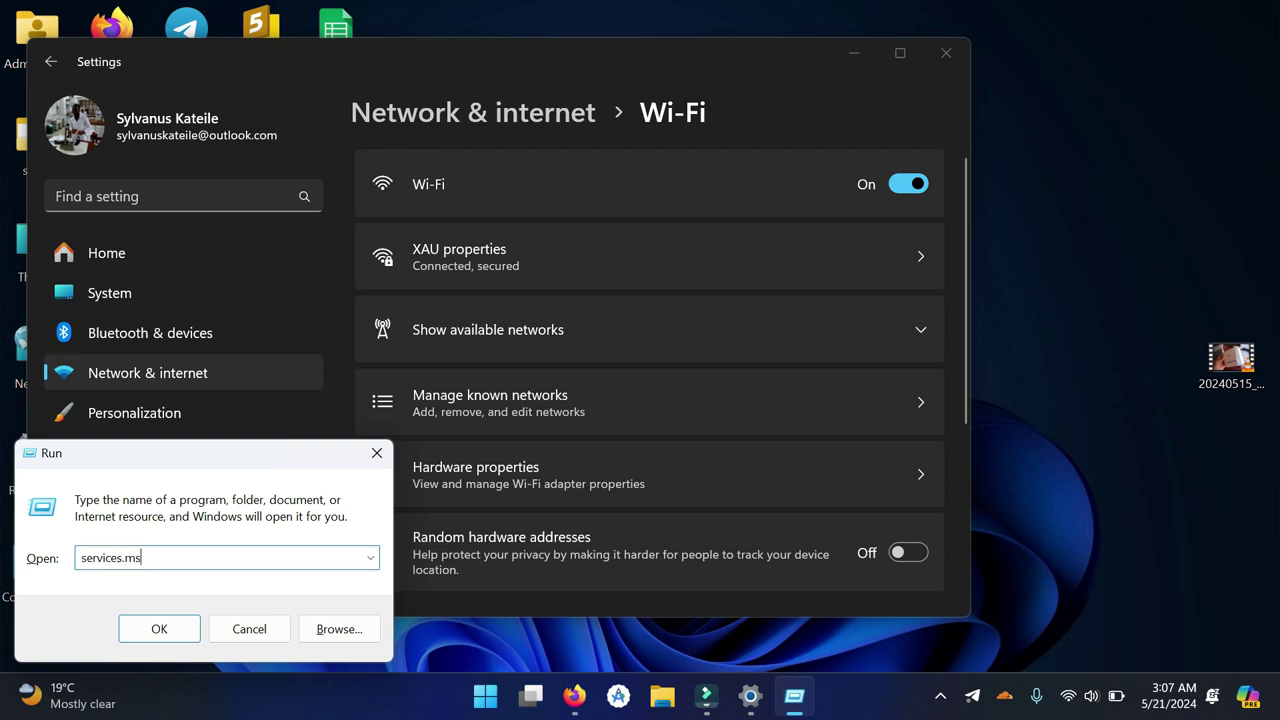
text(c)
key(Return)
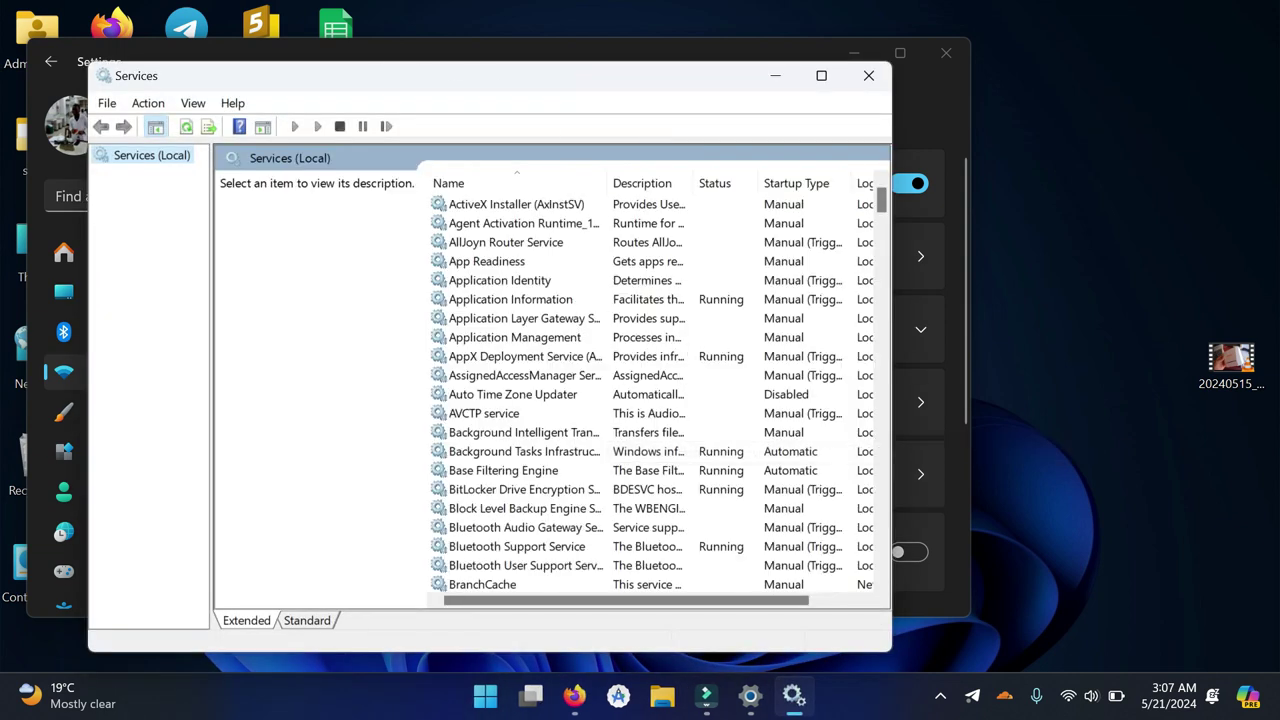
Maximize the Services window, sort the services by name in descending order and select the Windows Update service.
click(826, 76)
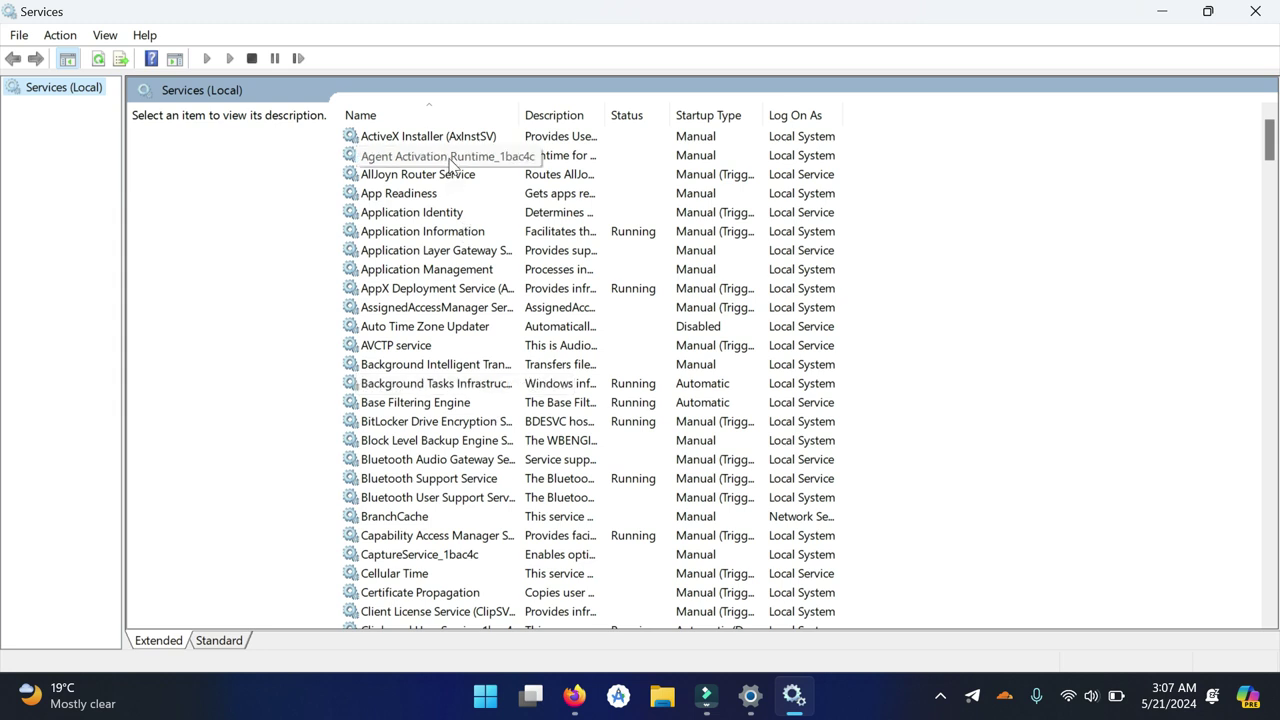
click(434, 112)
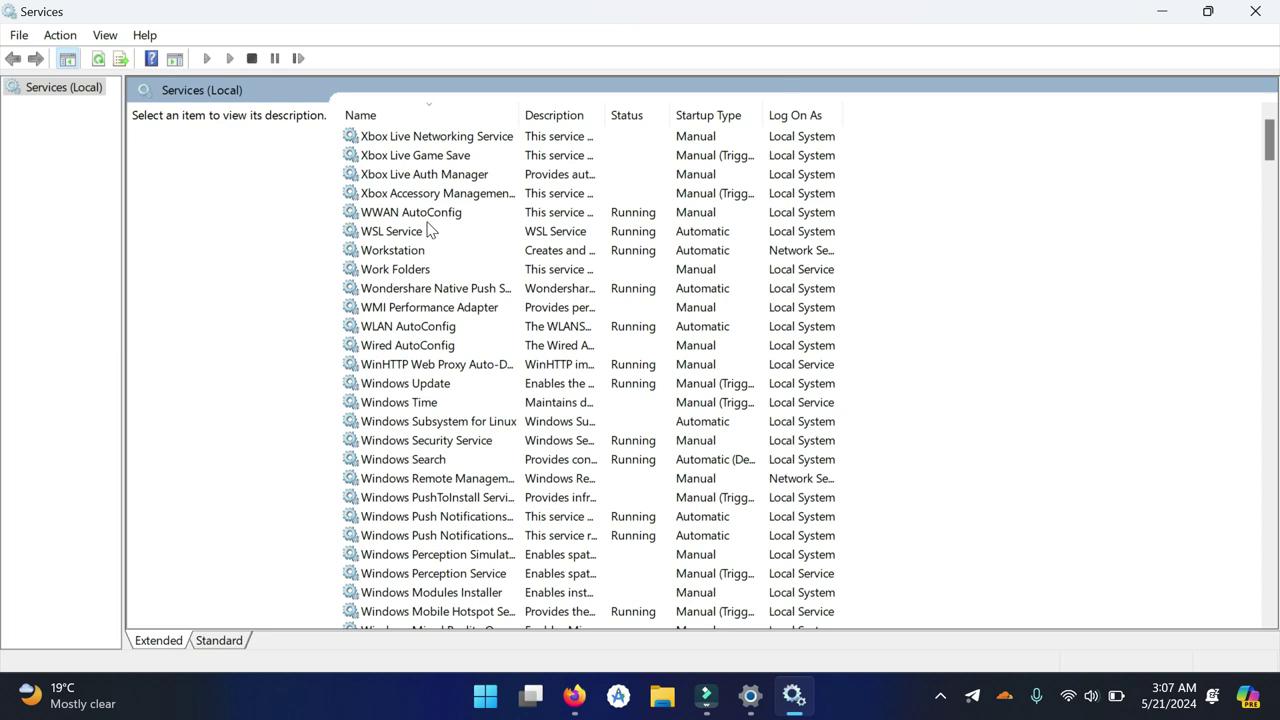
click(414, 384)
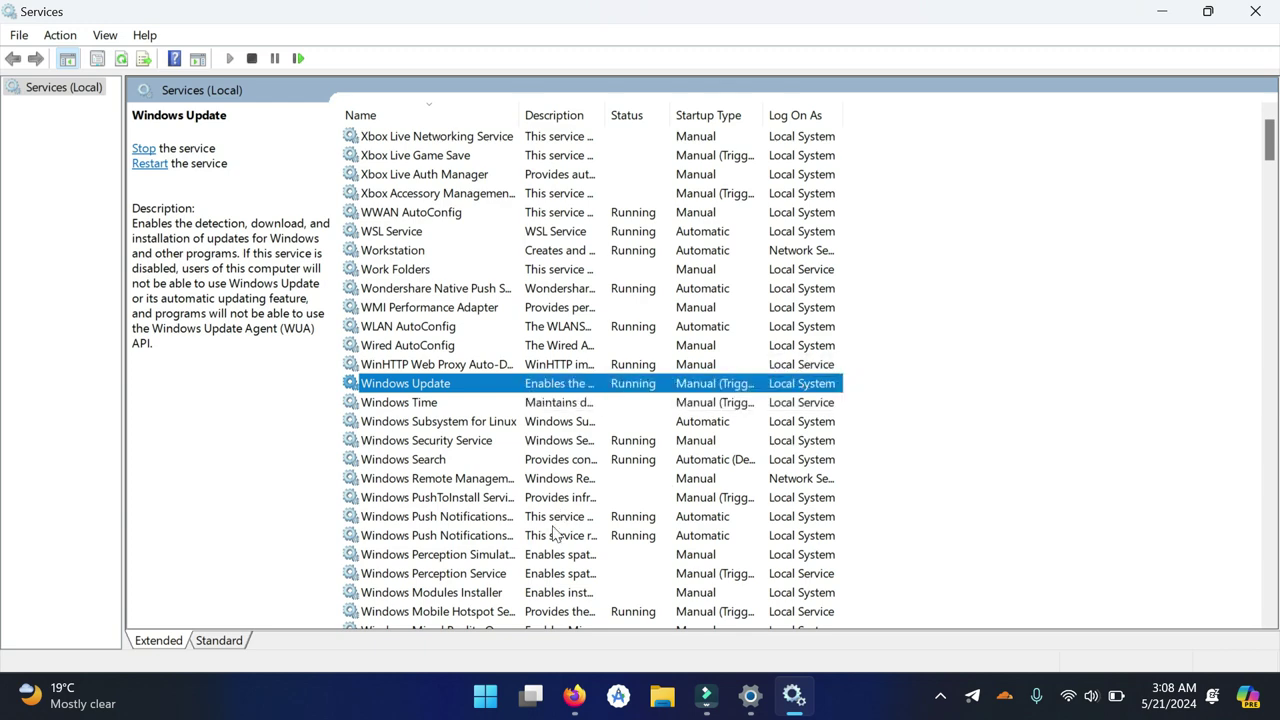
Switch to Settings and pause updates for 1 week on the Windows Update page.
click(483, 700)
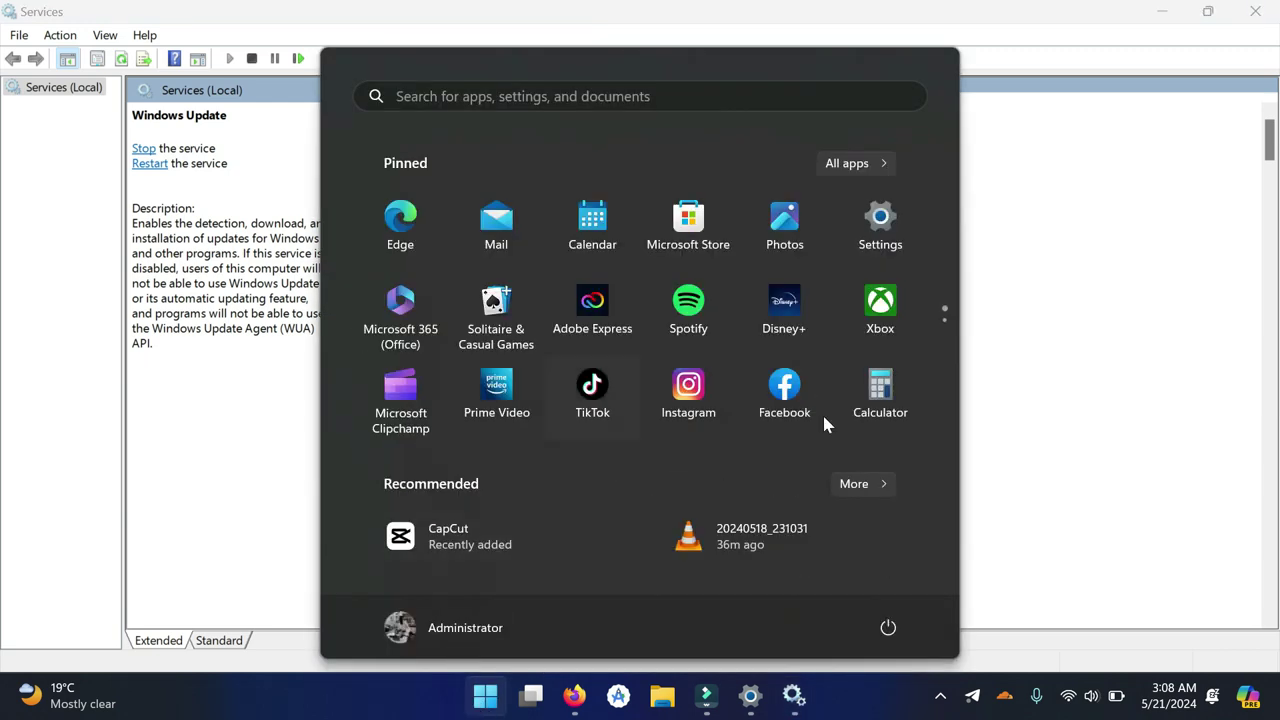
click(886, 244)
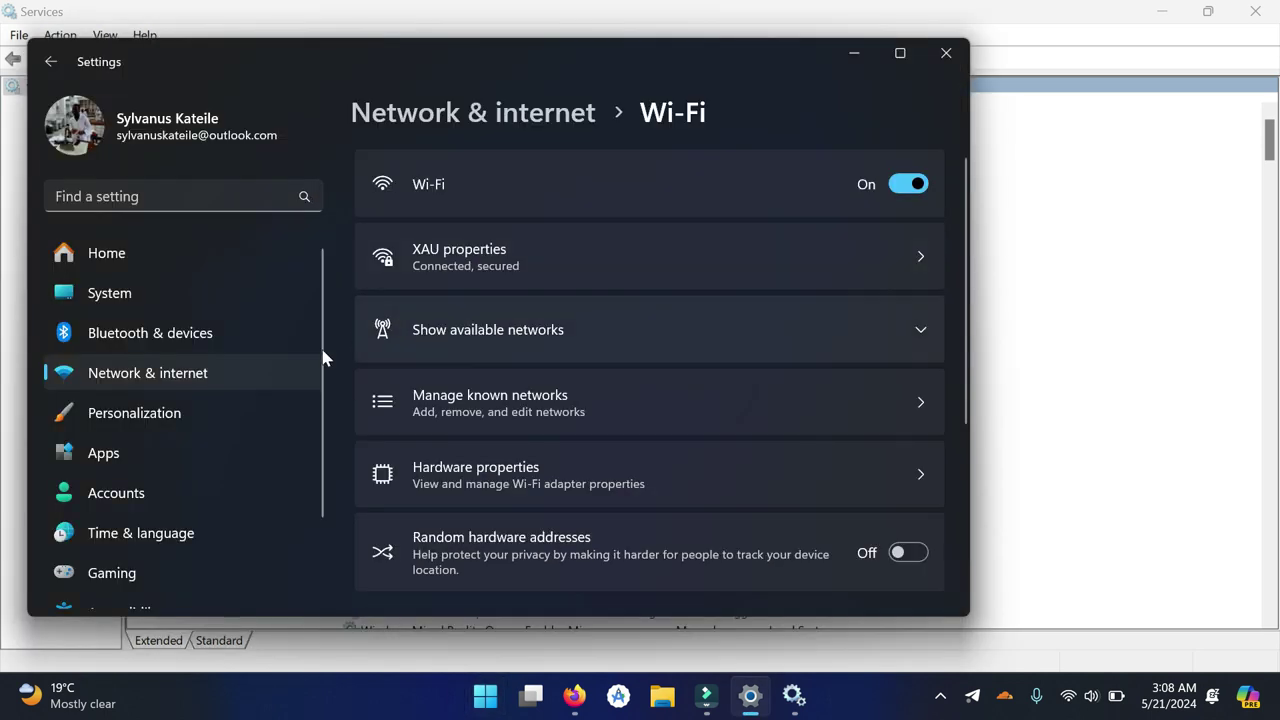
scroll(184, 500, down, 2)
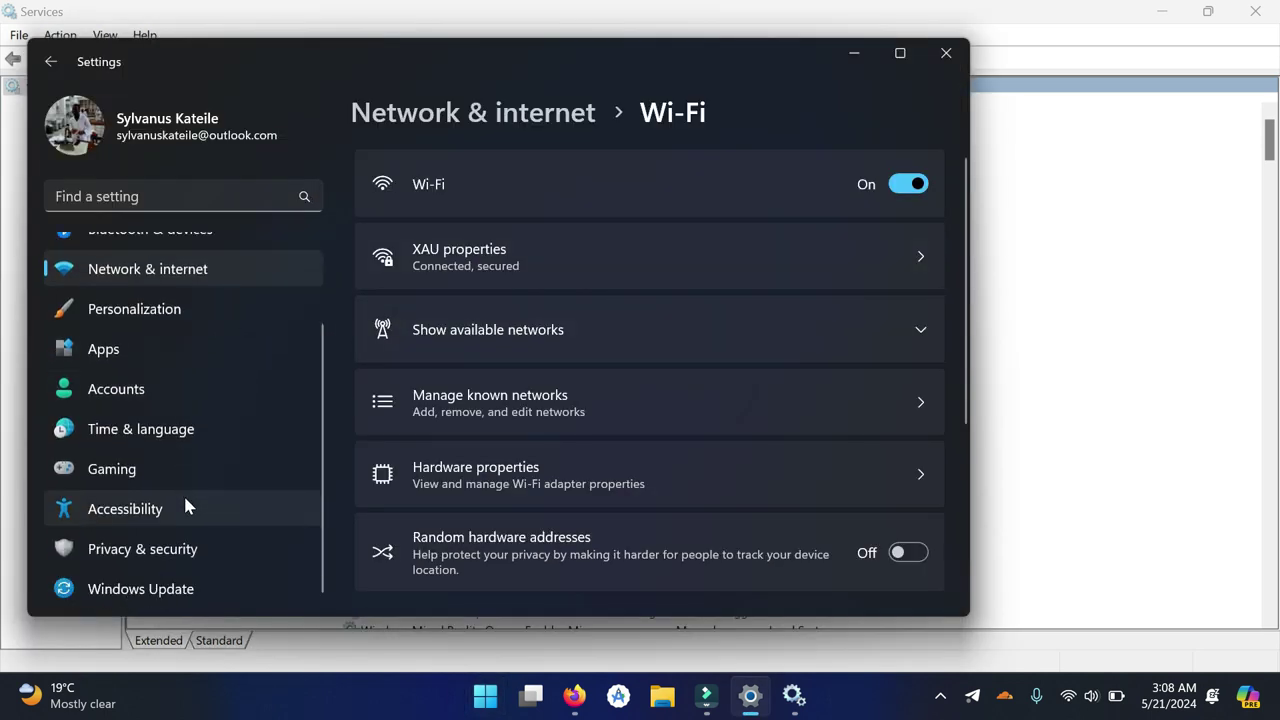
click(183, 592)
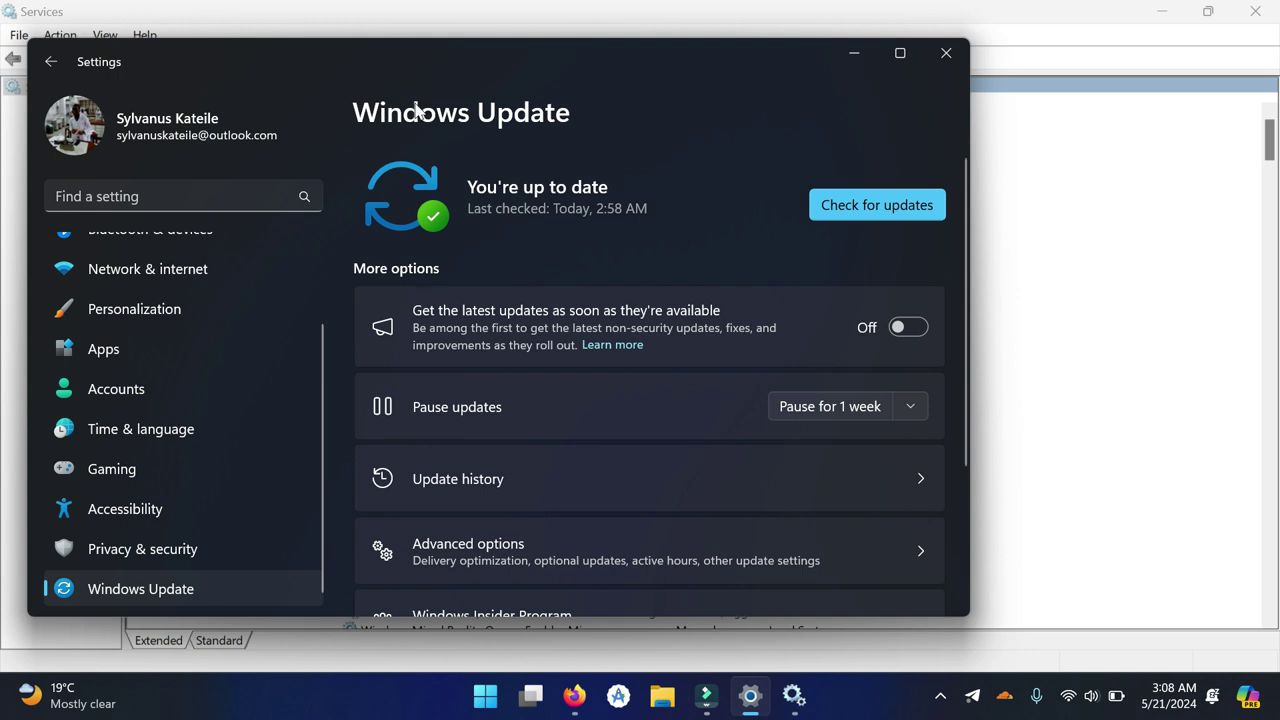
drag(411, 52, 506, 63)
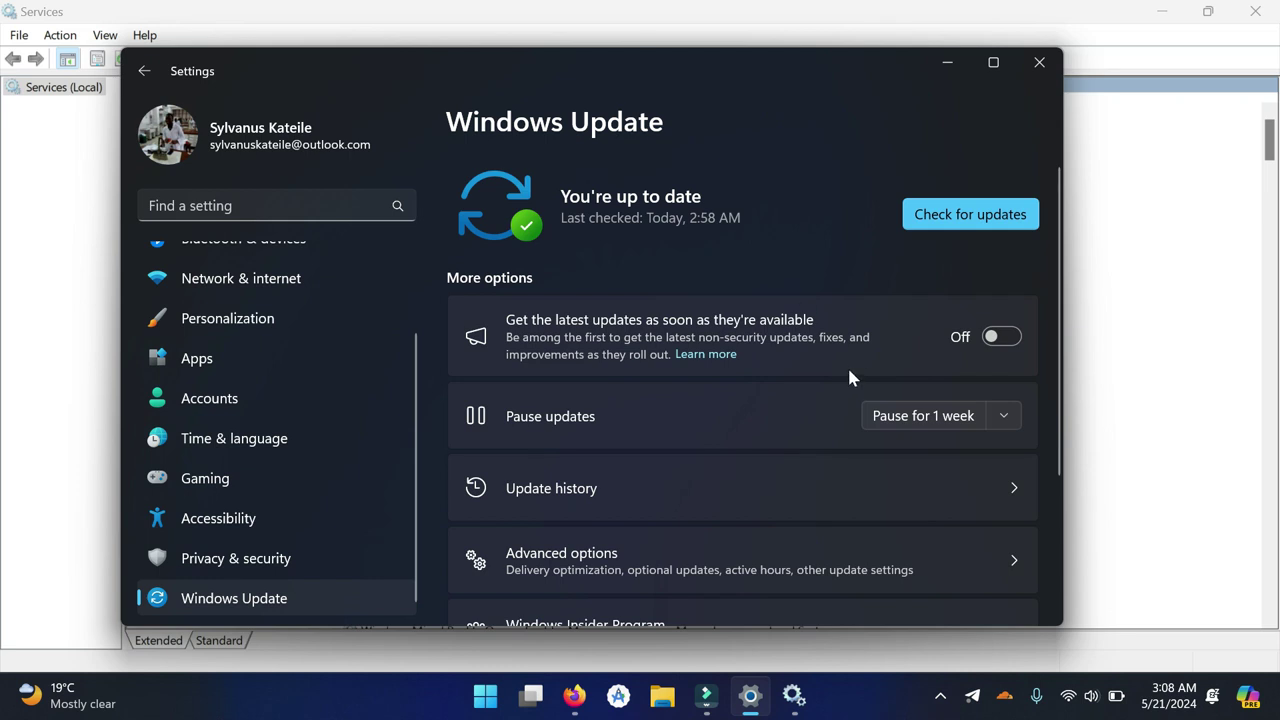
click(937, 428)
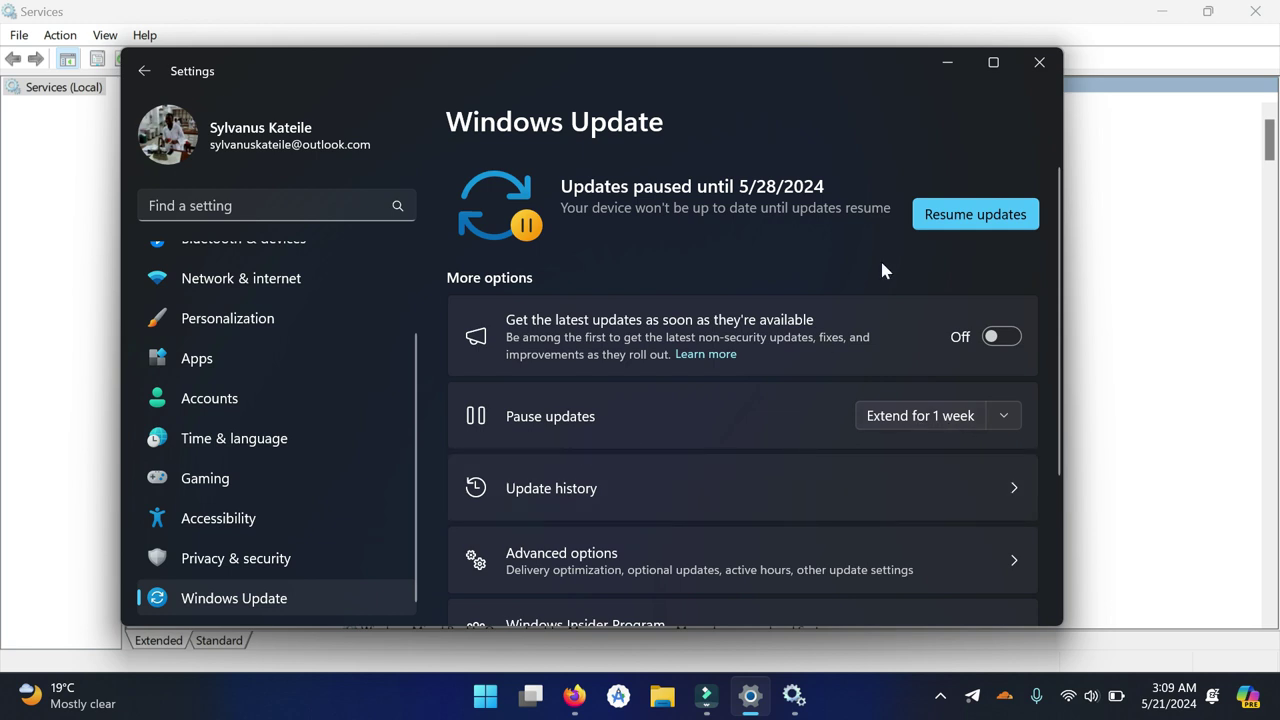
Resume the paused Windows updates and switch back to the Services console.
click(966, 226)
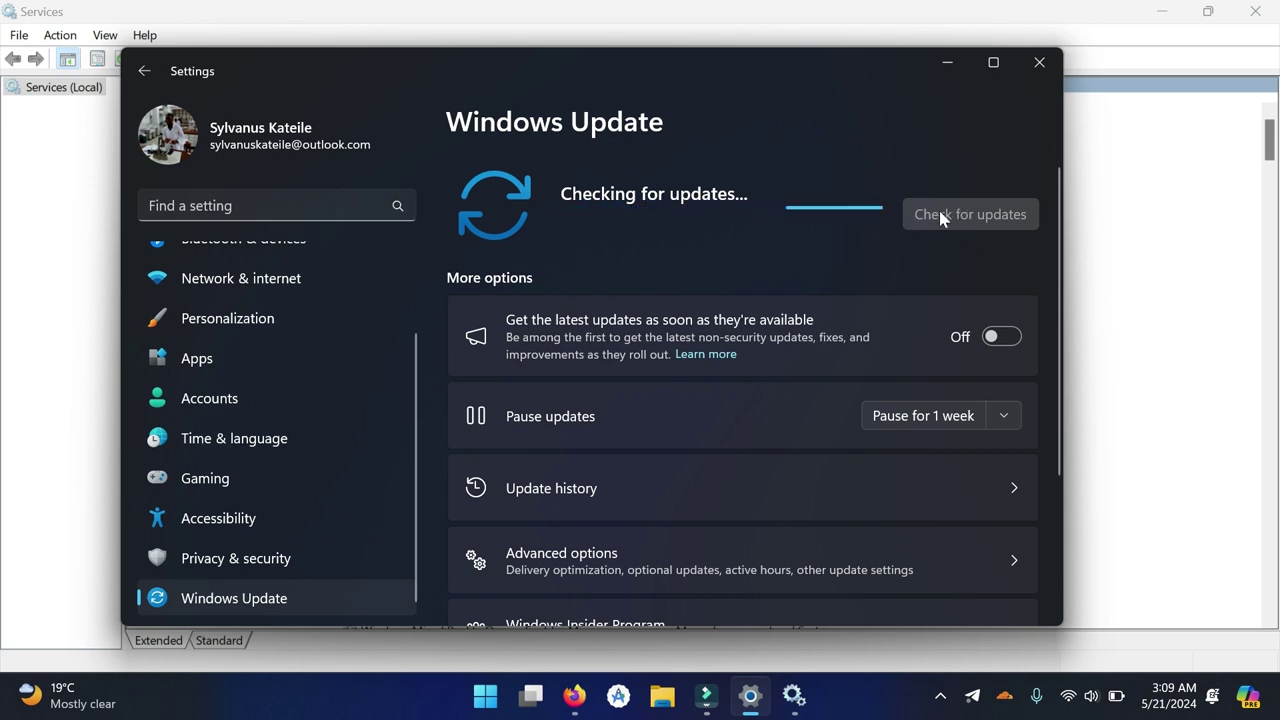
click(383, 7)
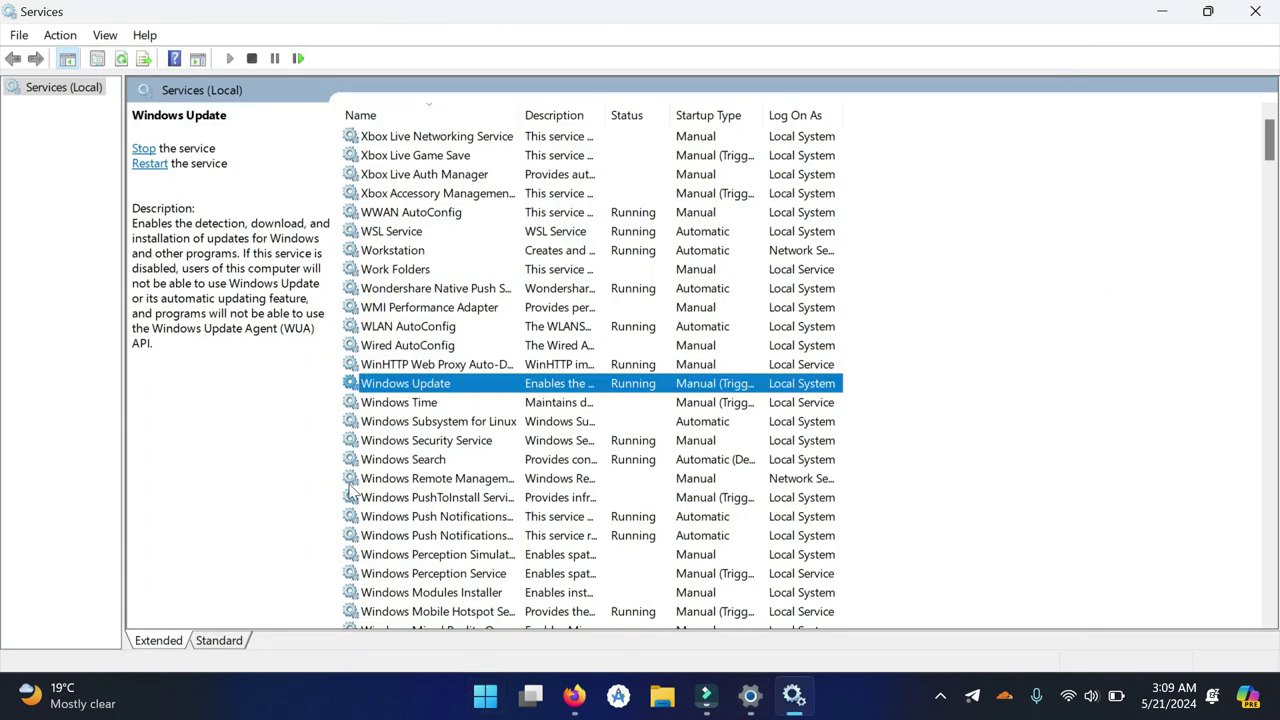
In the Windows Update service's properties, set the startup type to Disabled, apply the change and close the dialog.
right_click(428, 393)
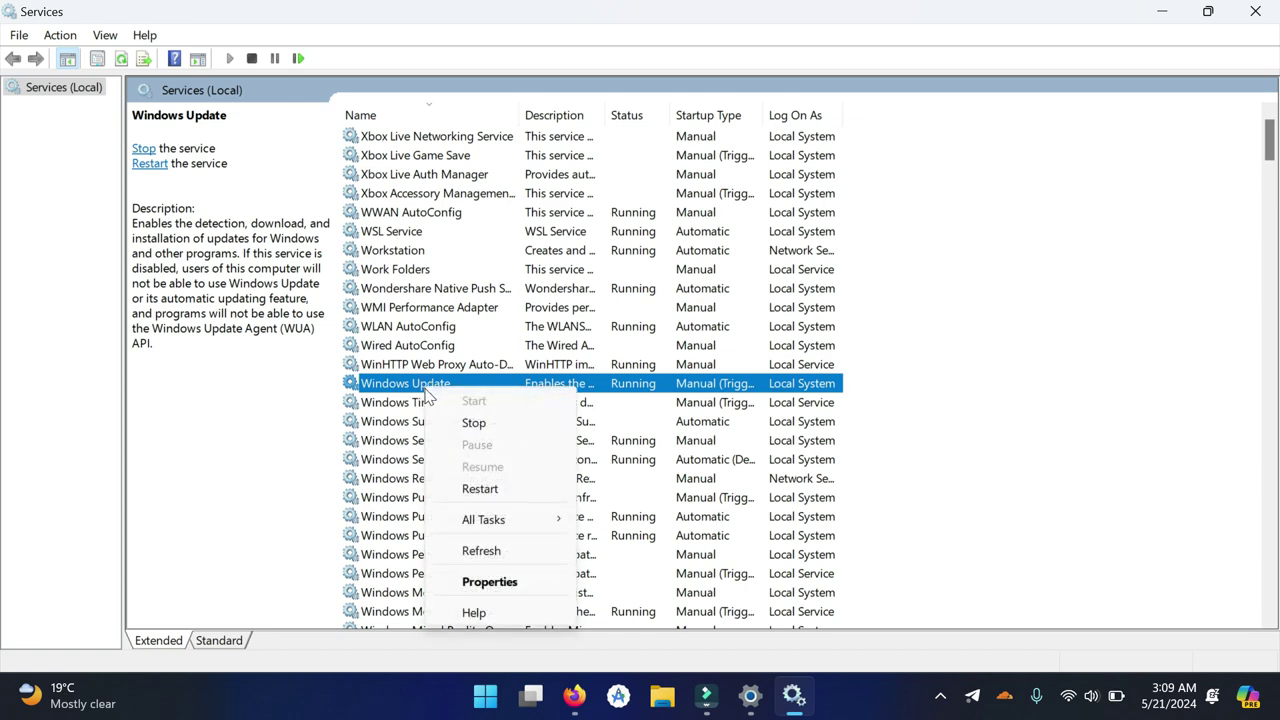
click(506, 590)
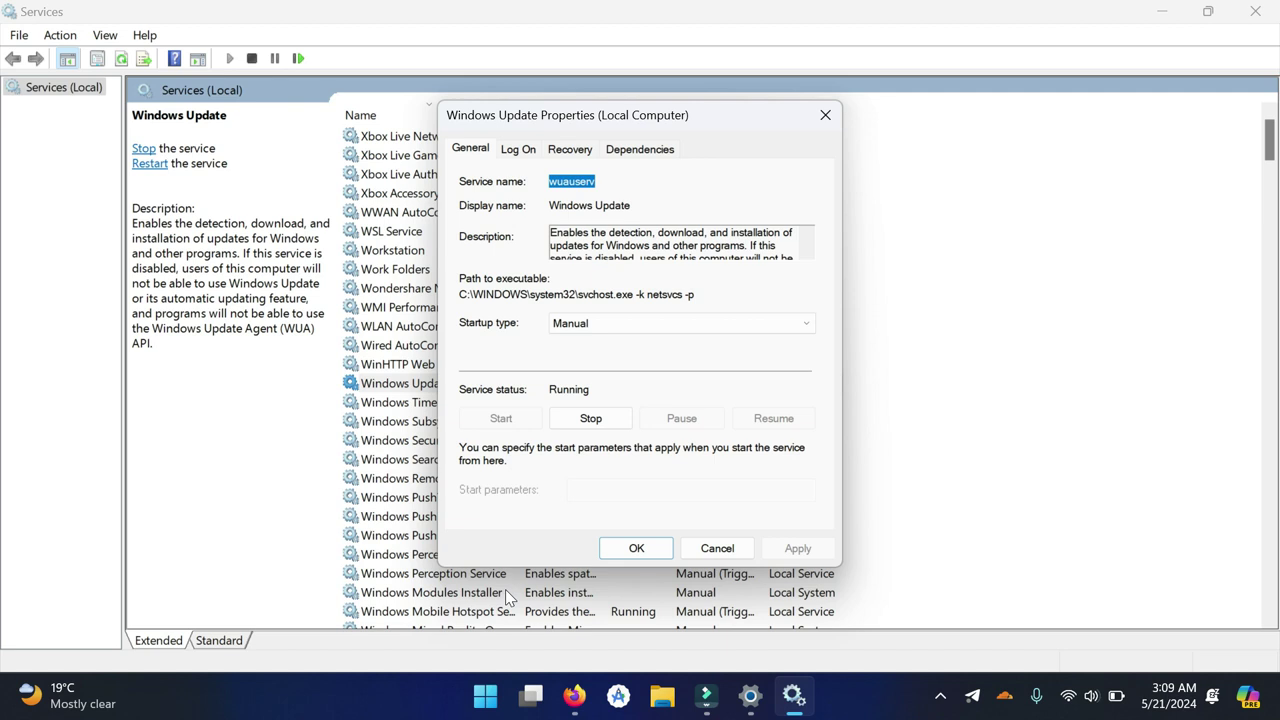
click(597, 256)
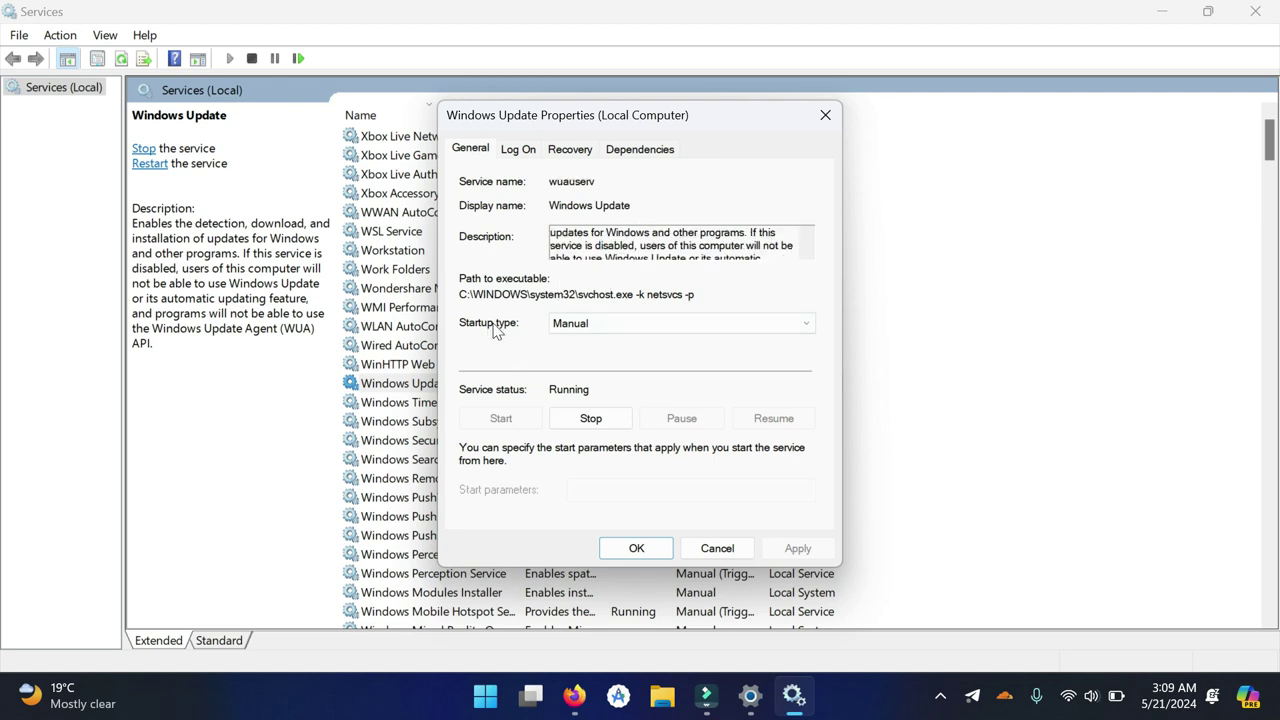
click(584, 325)
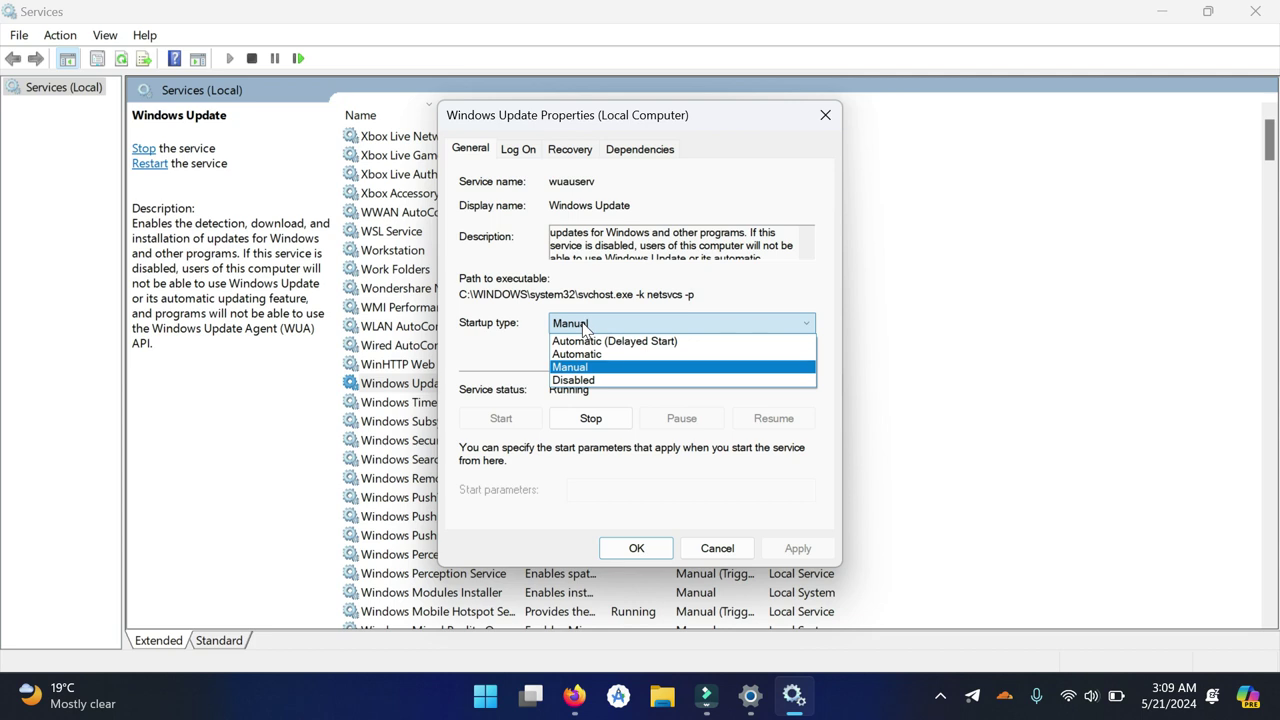
click(601, 389)
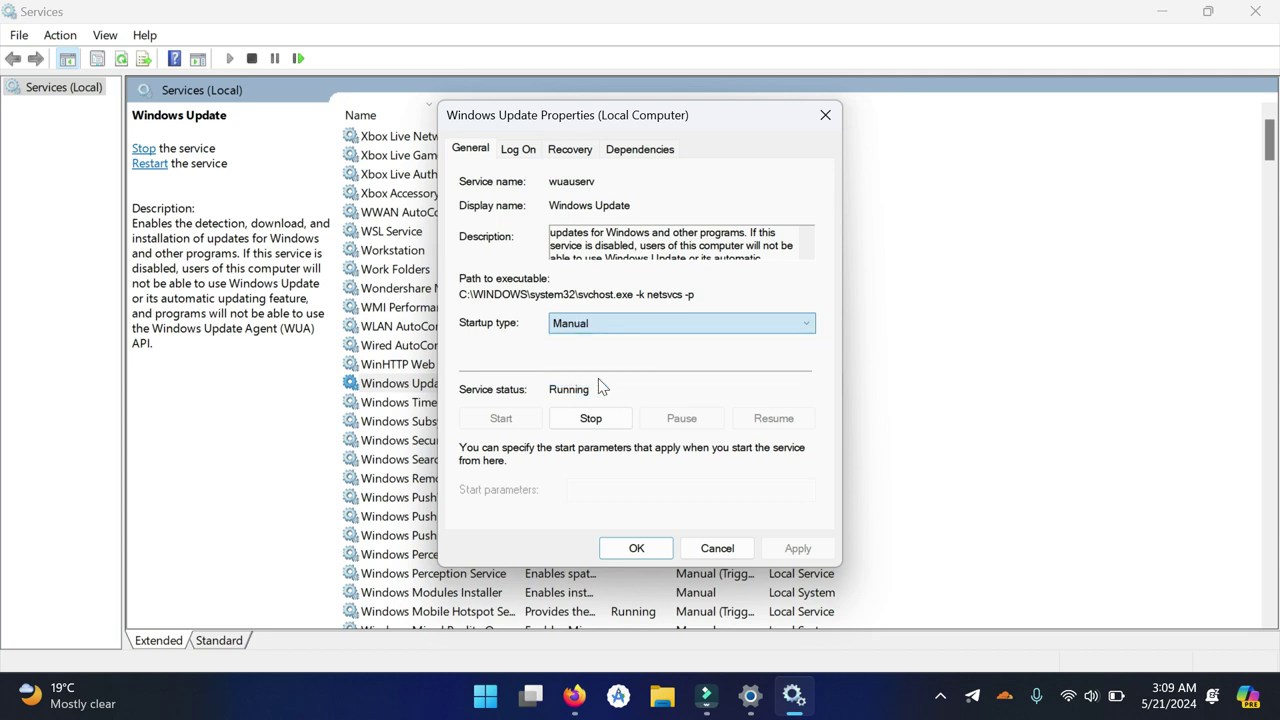
key(Down)
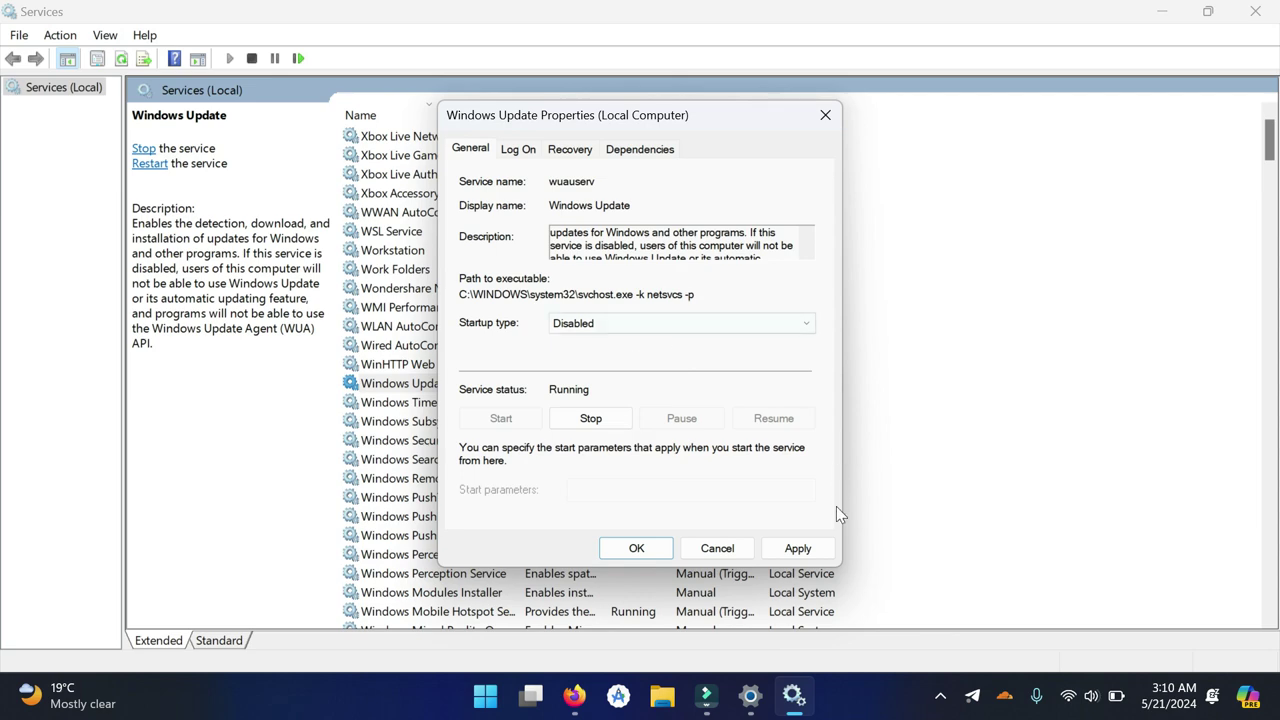
click(798, 548)
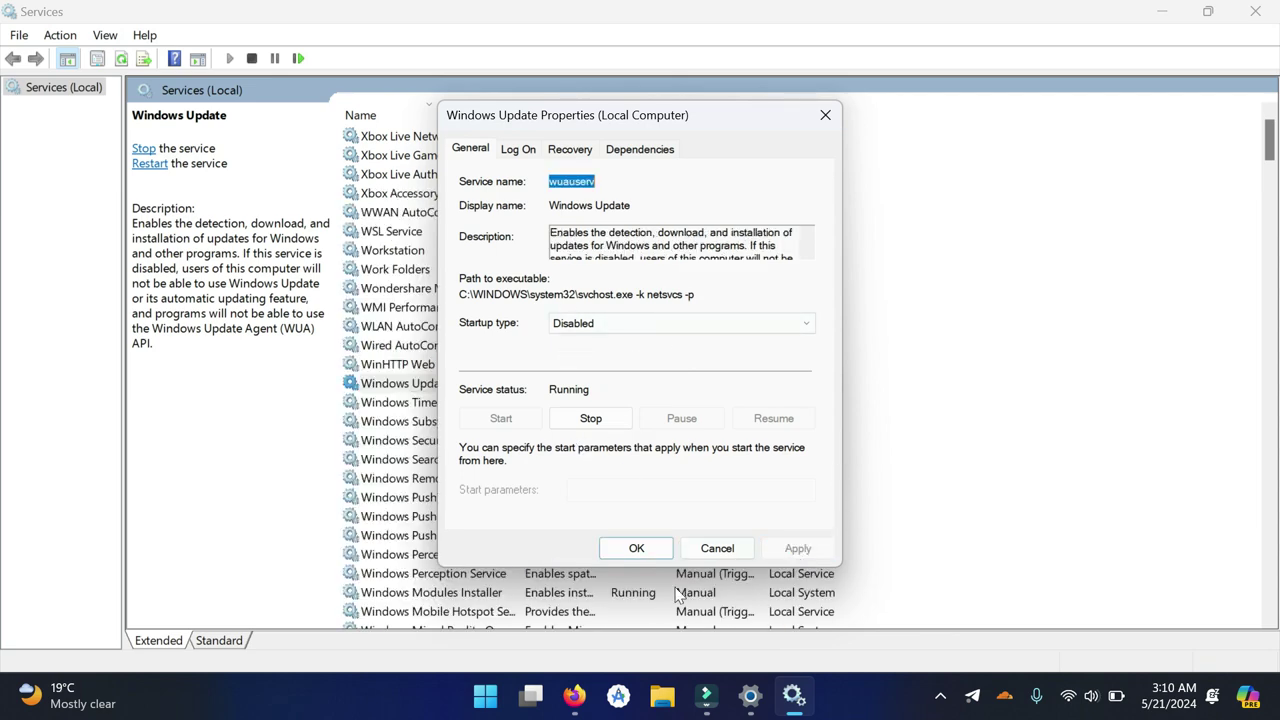
click(653, 553)
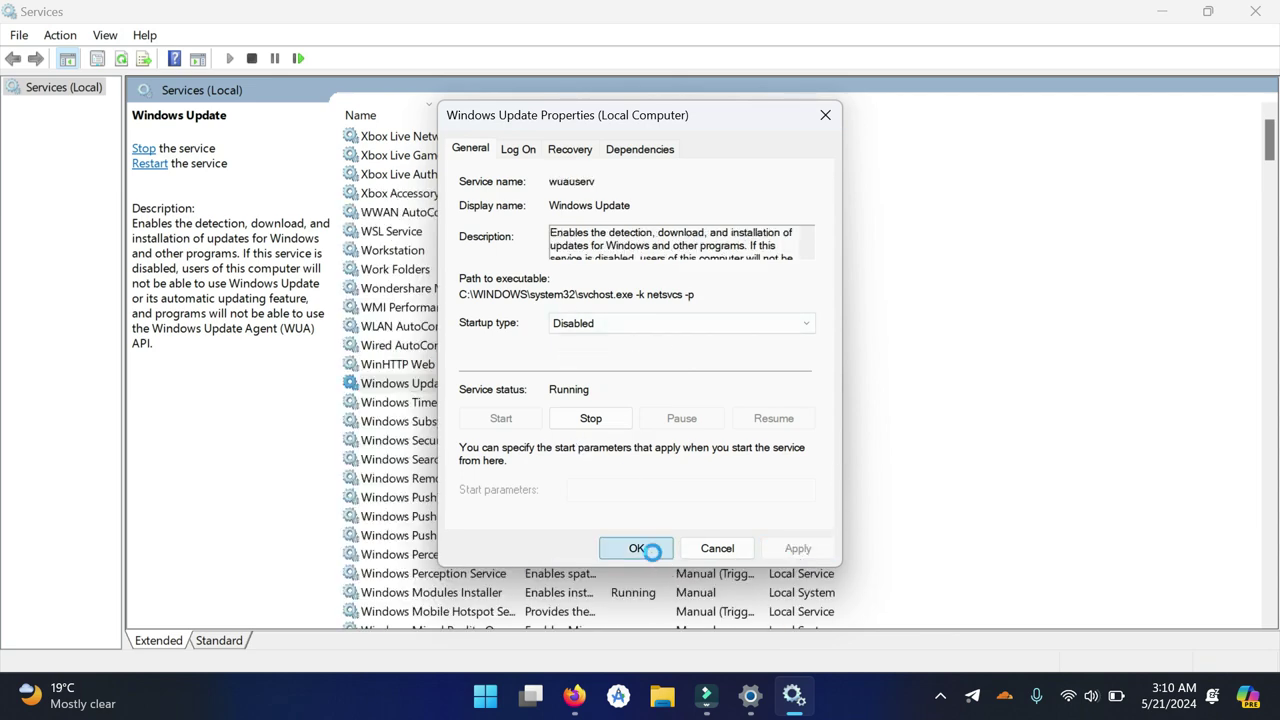